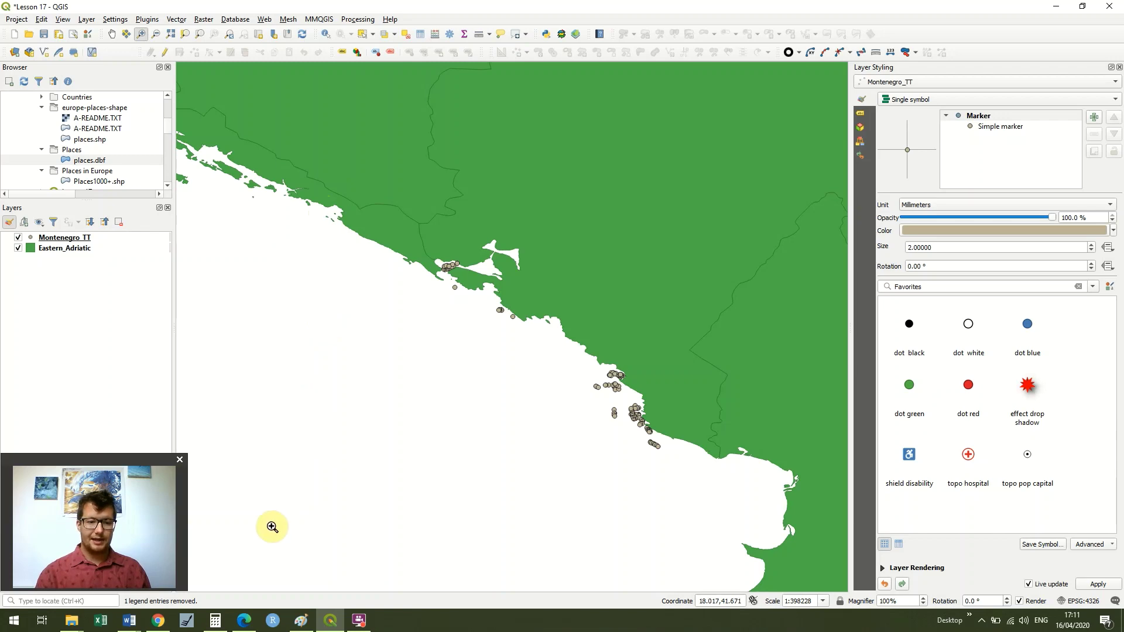
click(246, 621)
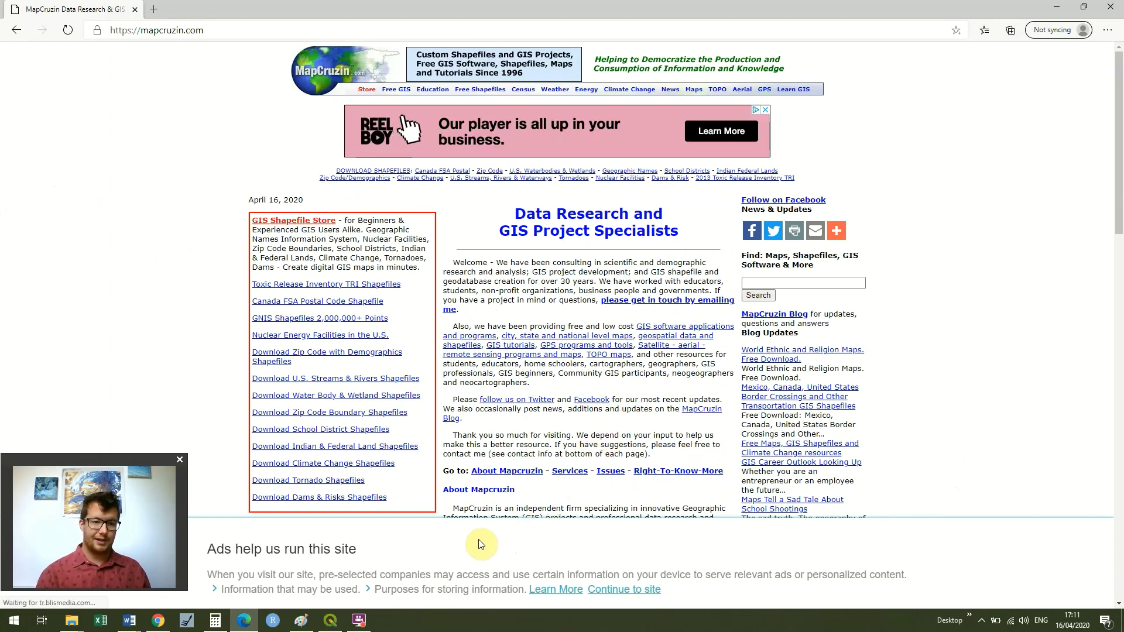
click(330, 620)
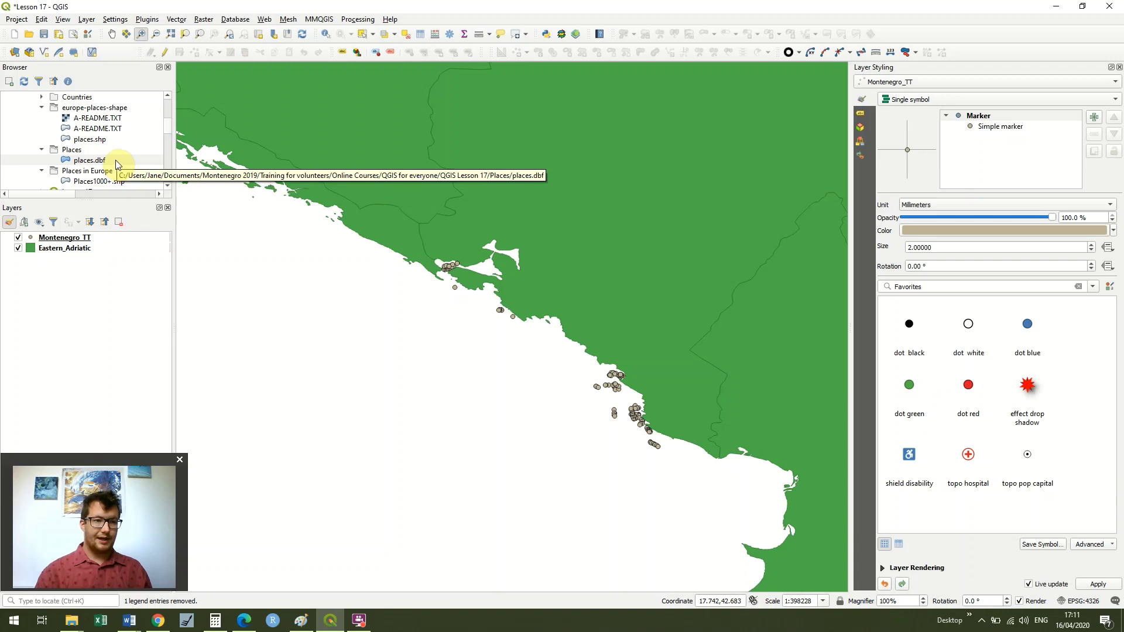
Add places.dbf as a map layer and zoom out until its points across Europe are visible.
drag(115, 160, 79, 333)
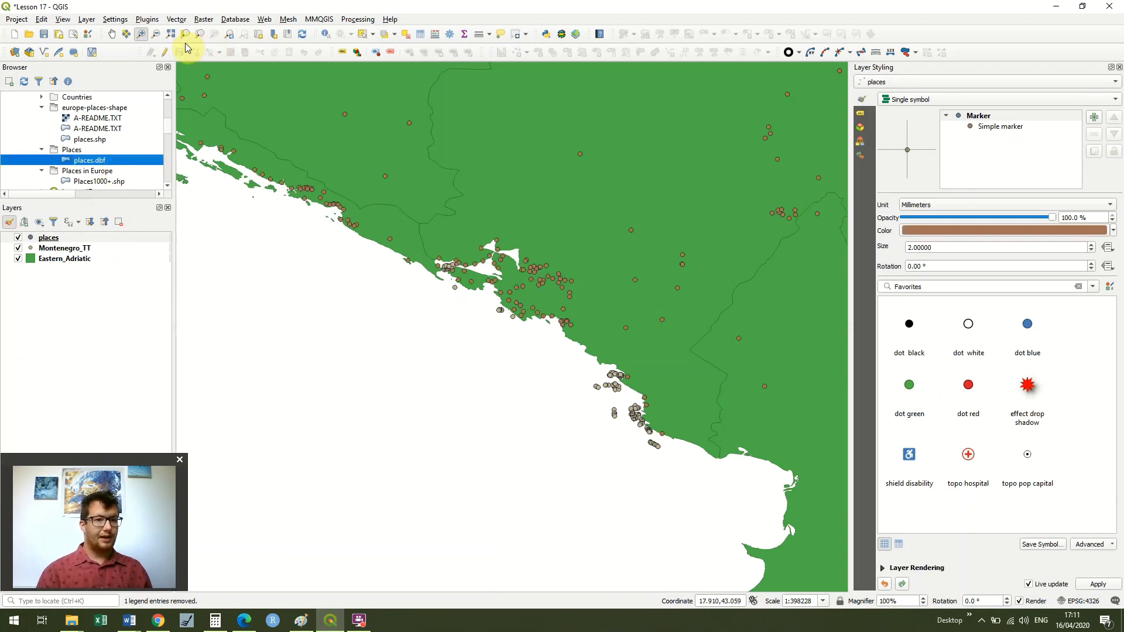
click(156, 36)
drag(365, 95, 409, 127)
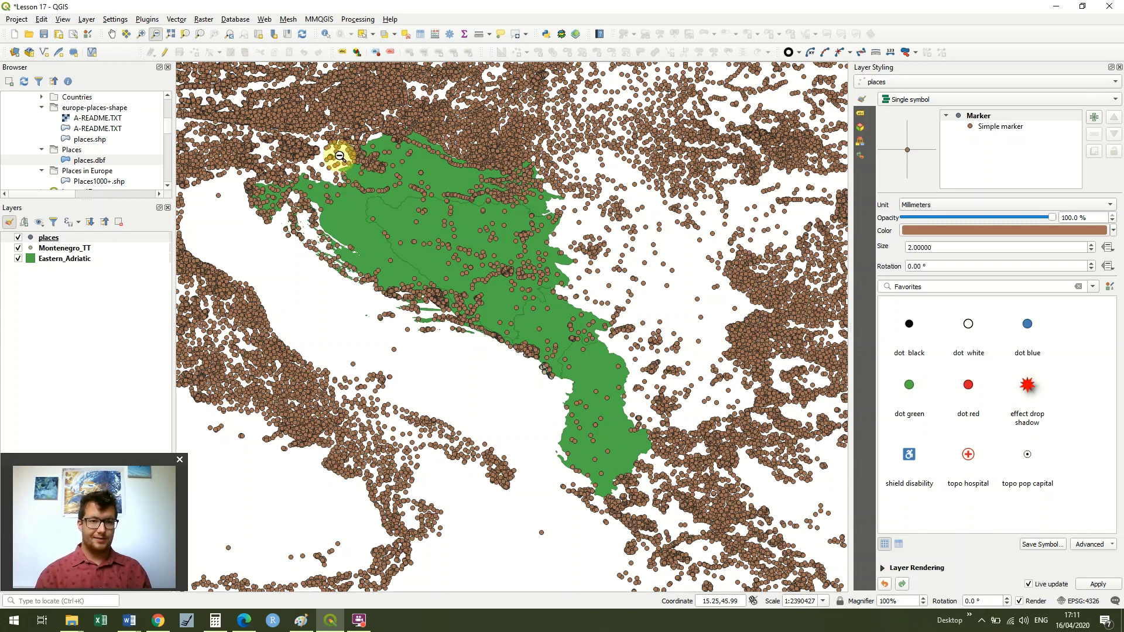
drag(255, 119, 640, 453)
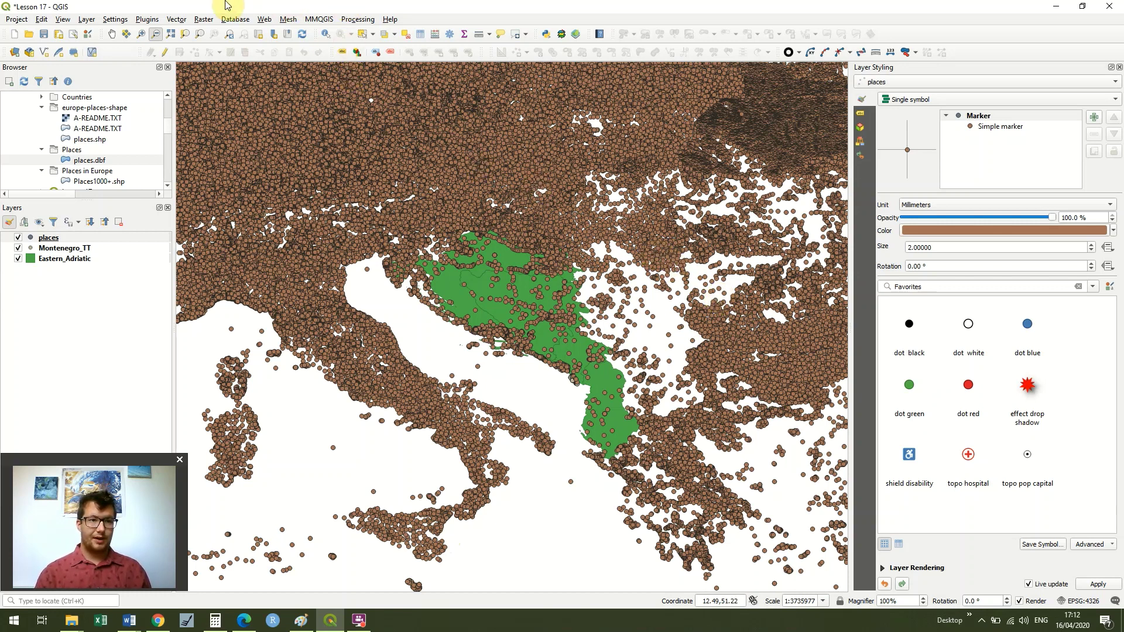
Start the Clip tool on places with Eastern_Adriatic as the overlay layer.
click(178, 20)
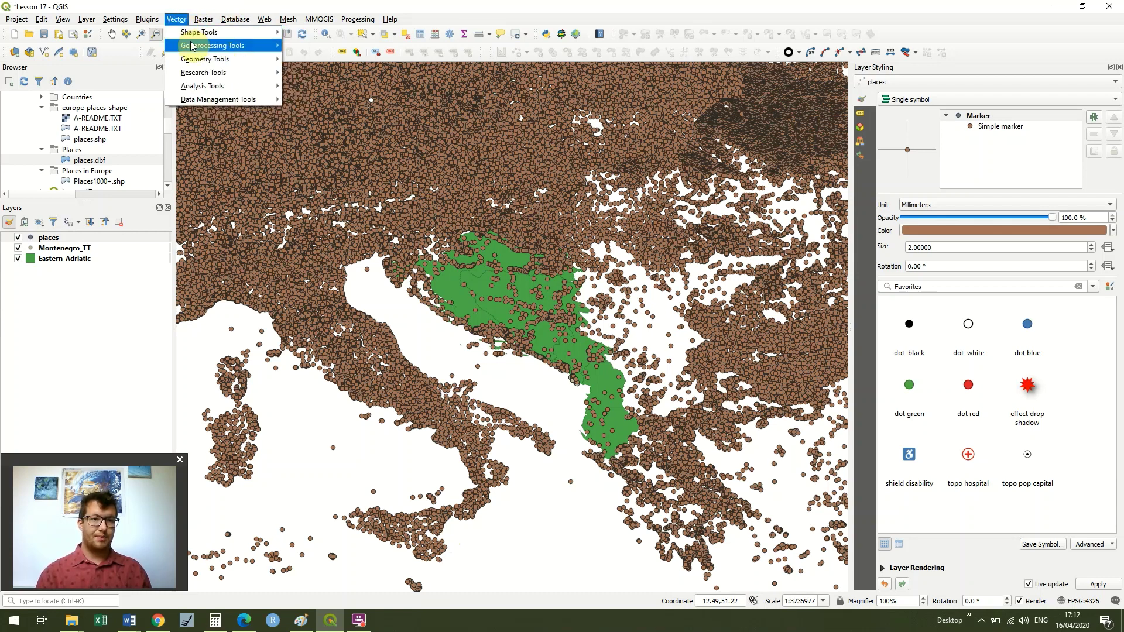
mouse_move(226, 48)
click(338, 61)
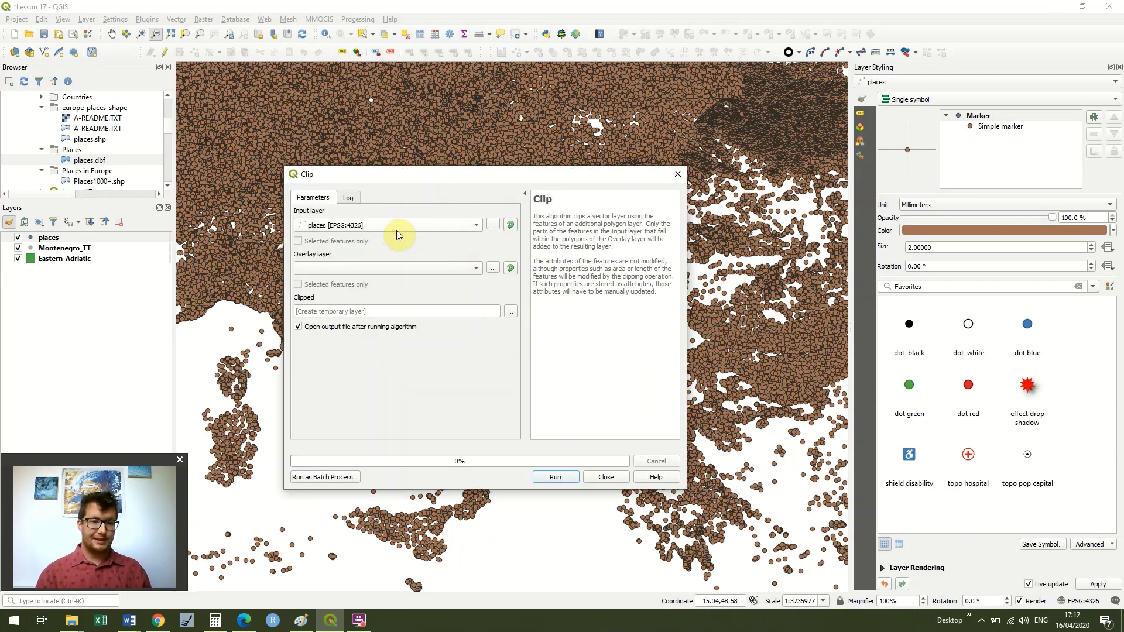
click(481, 268)
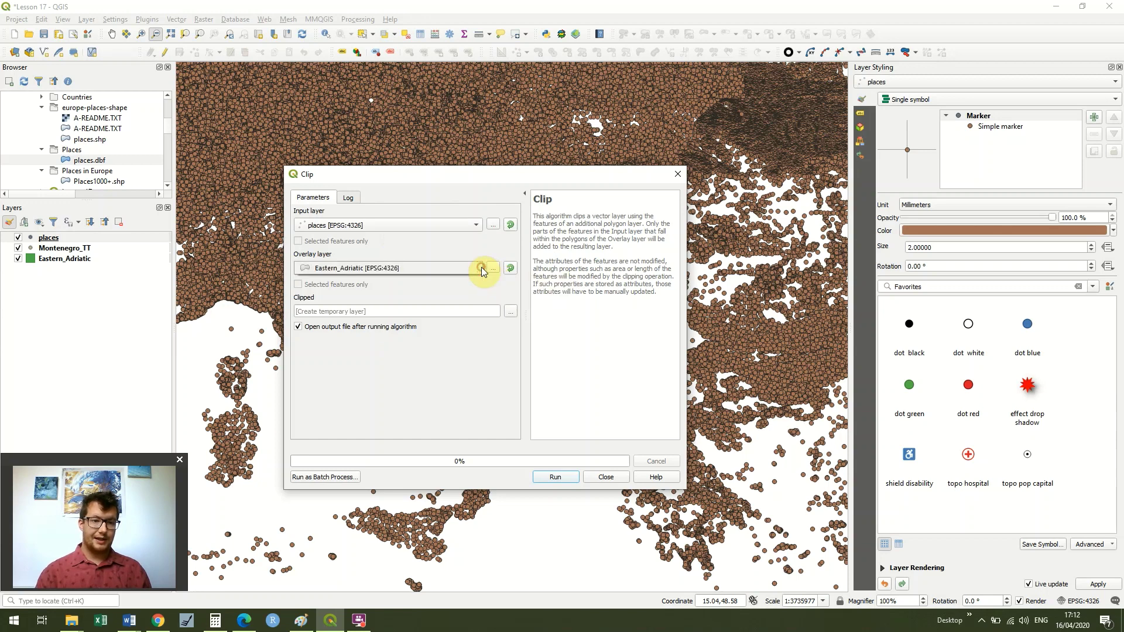
click(452, 267)
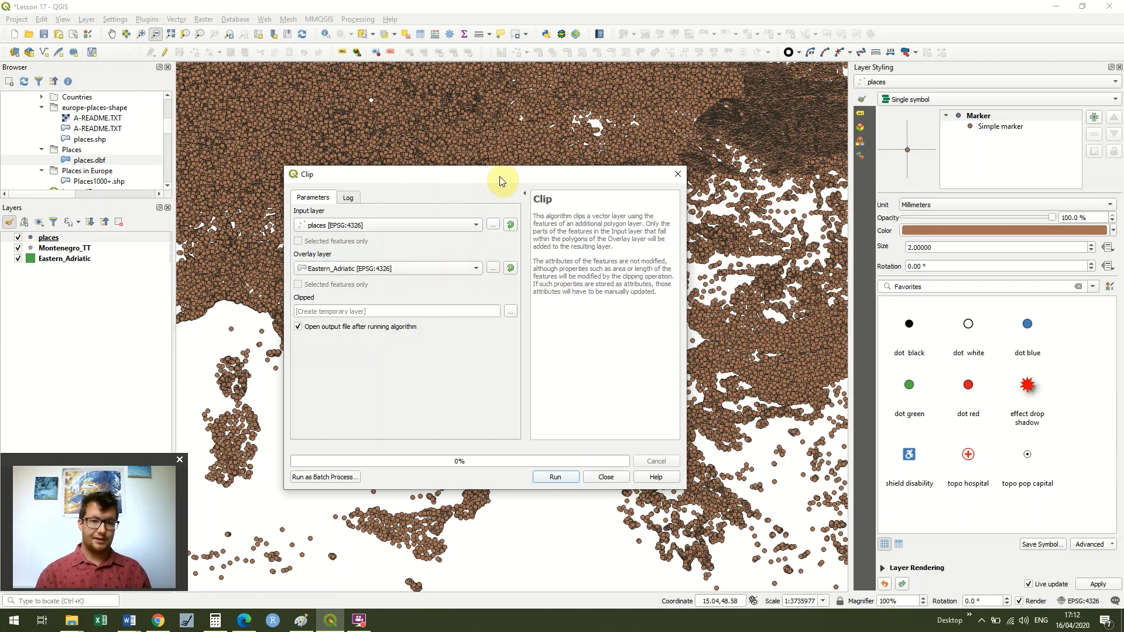
drag(500, 176, 537, 118)
Set the clipped output to save as EastAdPlaces.shp in the QGIS Lesson 17 folder.
click(545, 246)
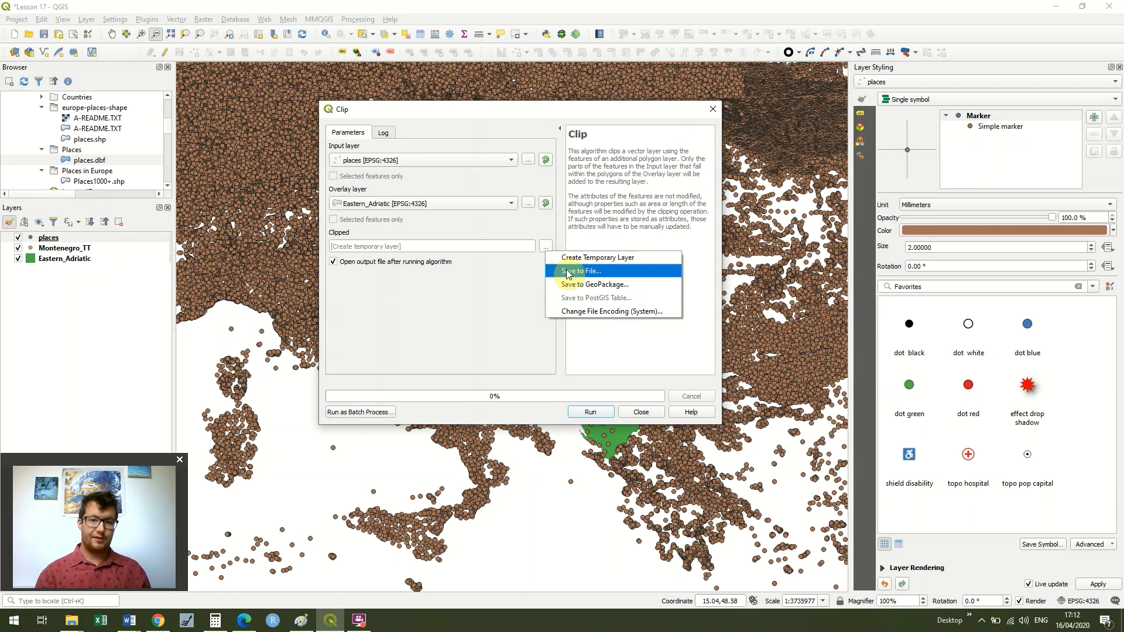
click(562, 272)
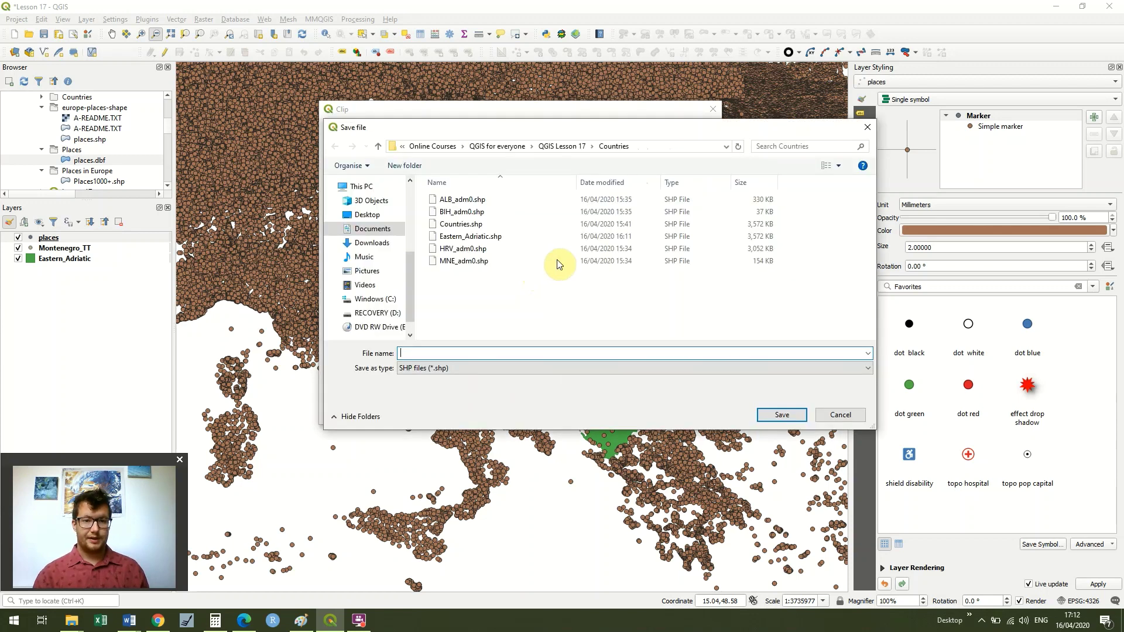
click(571, 148)
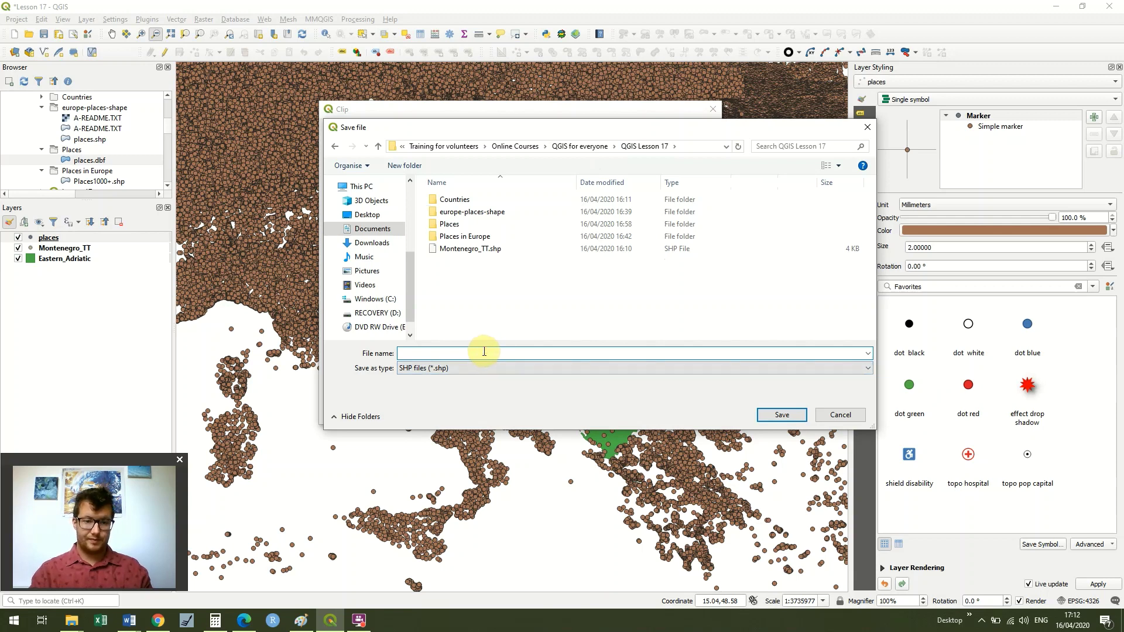
text(East)
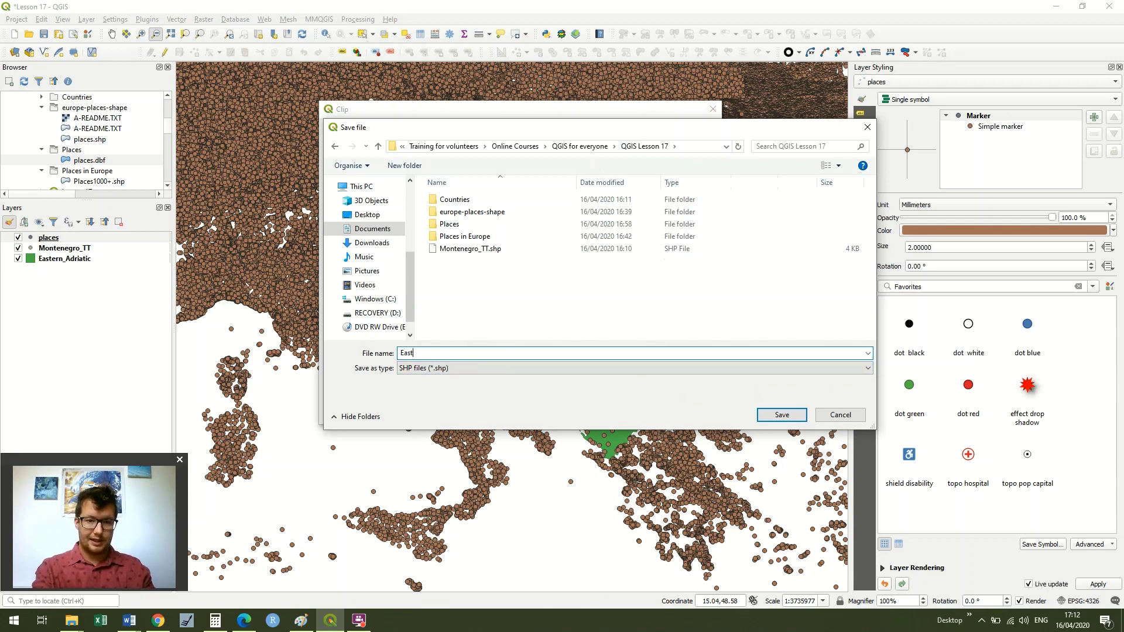
text(AdPlaces)
key(Return)
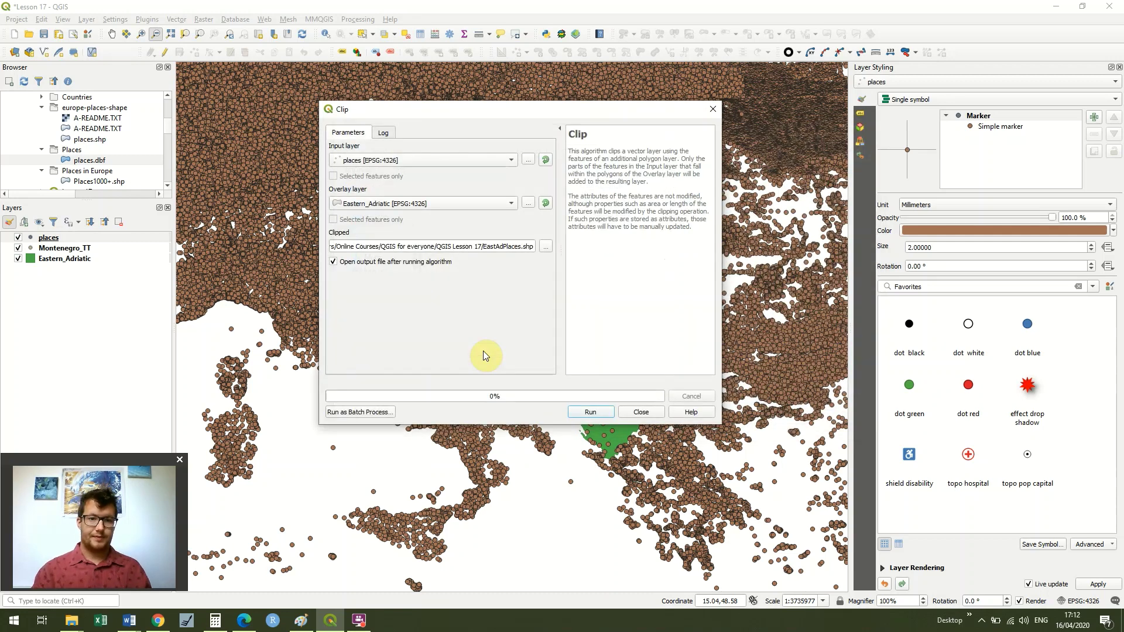
Run the clip of places against Eastern_Adriatic to produce the EastAdPlaces layer.
click(587, 413)
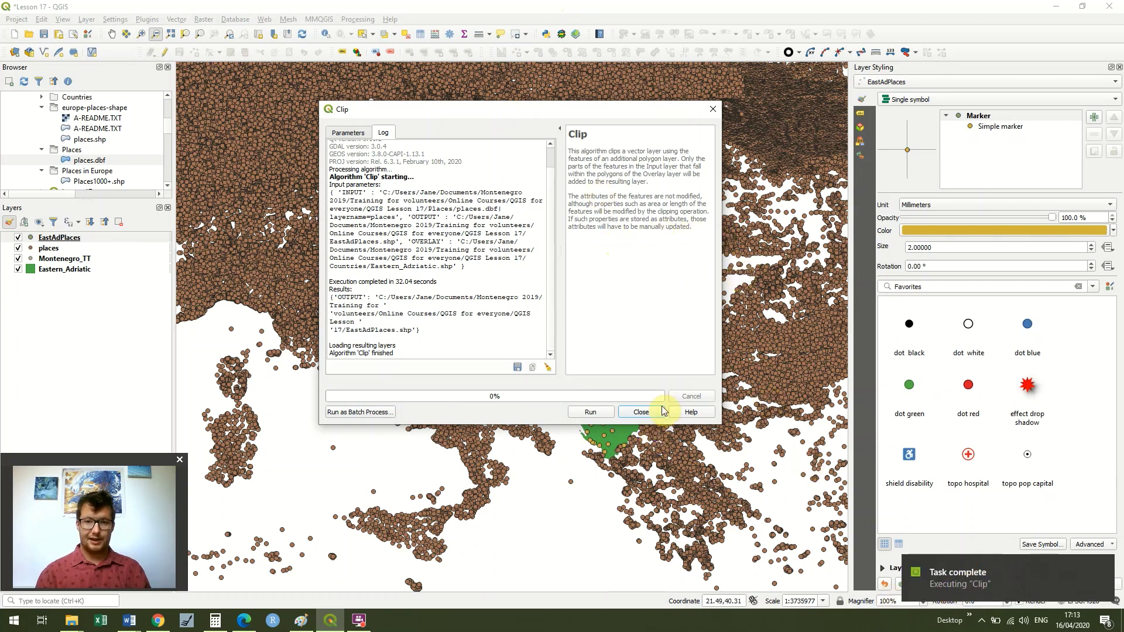
Close the Clip window and remove the original places layer from the project.
click(713, 114)
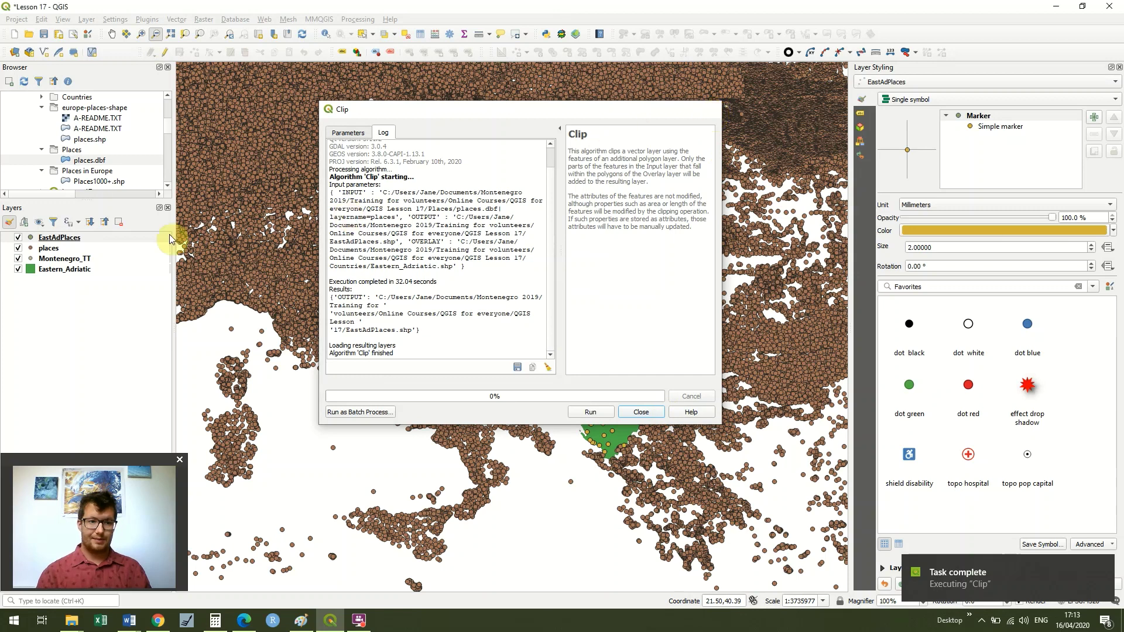
click(52, 249)
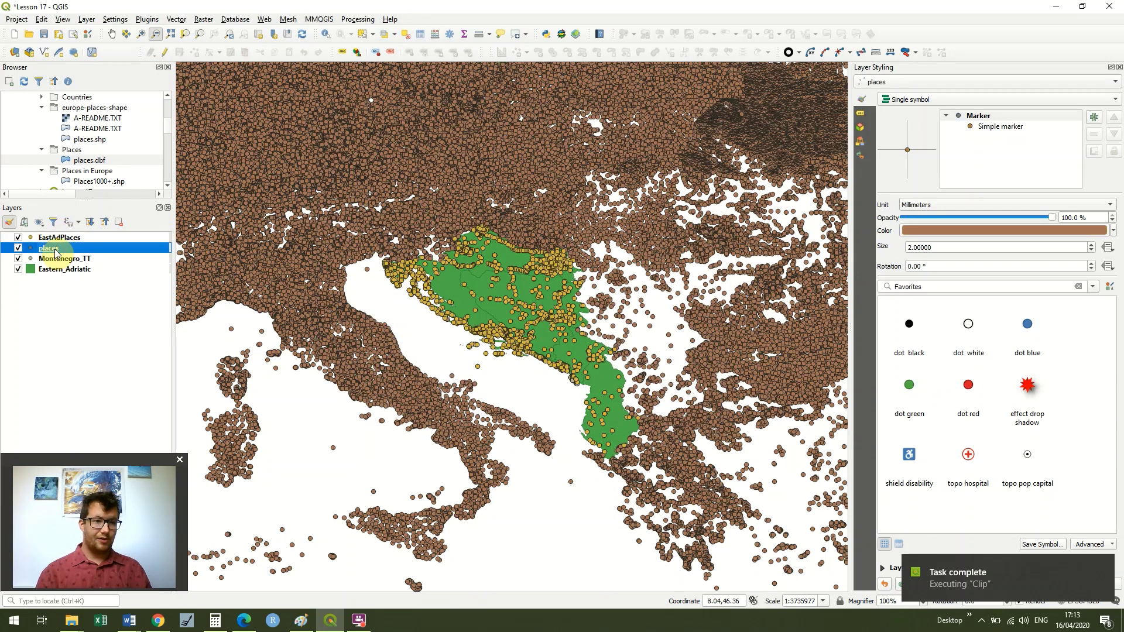
right_click(76, 254)
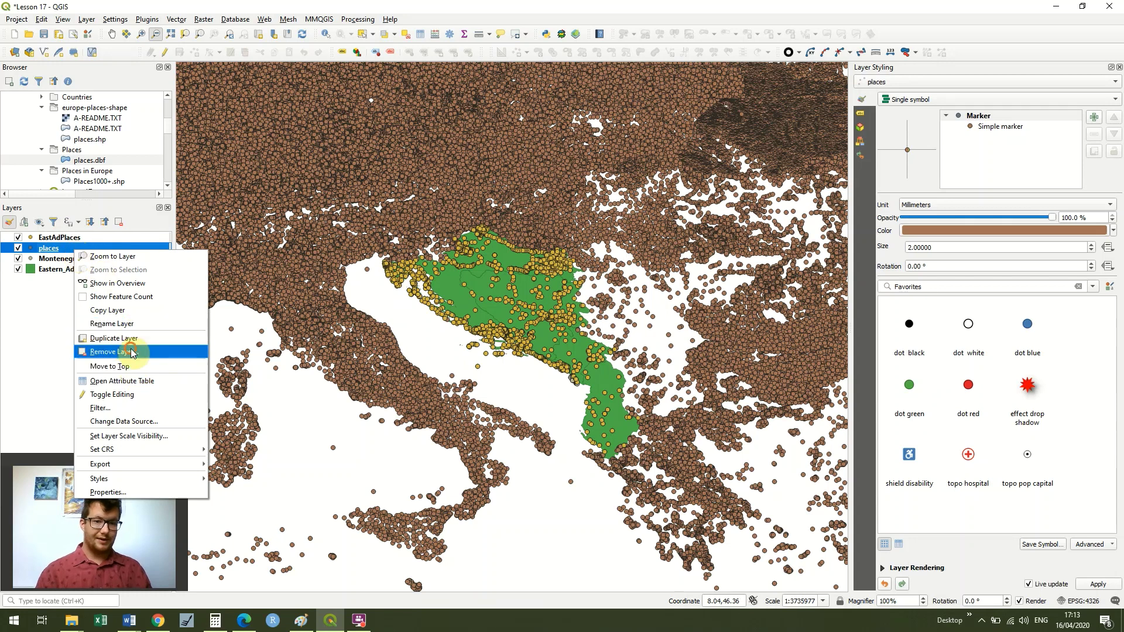
click(112, 352)
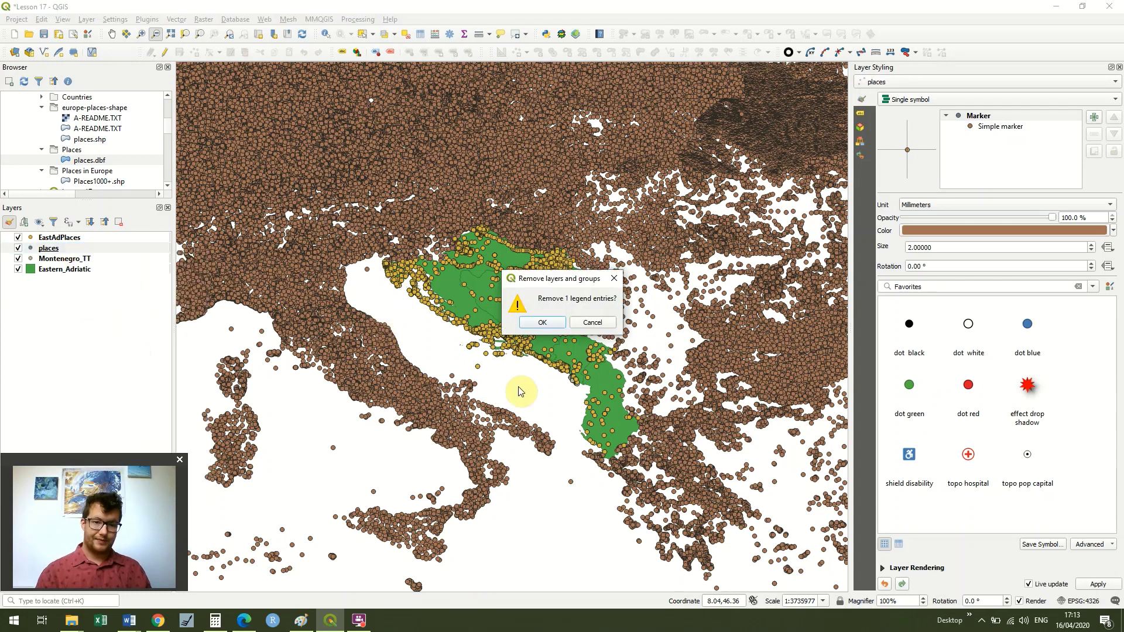
click(544, 322)
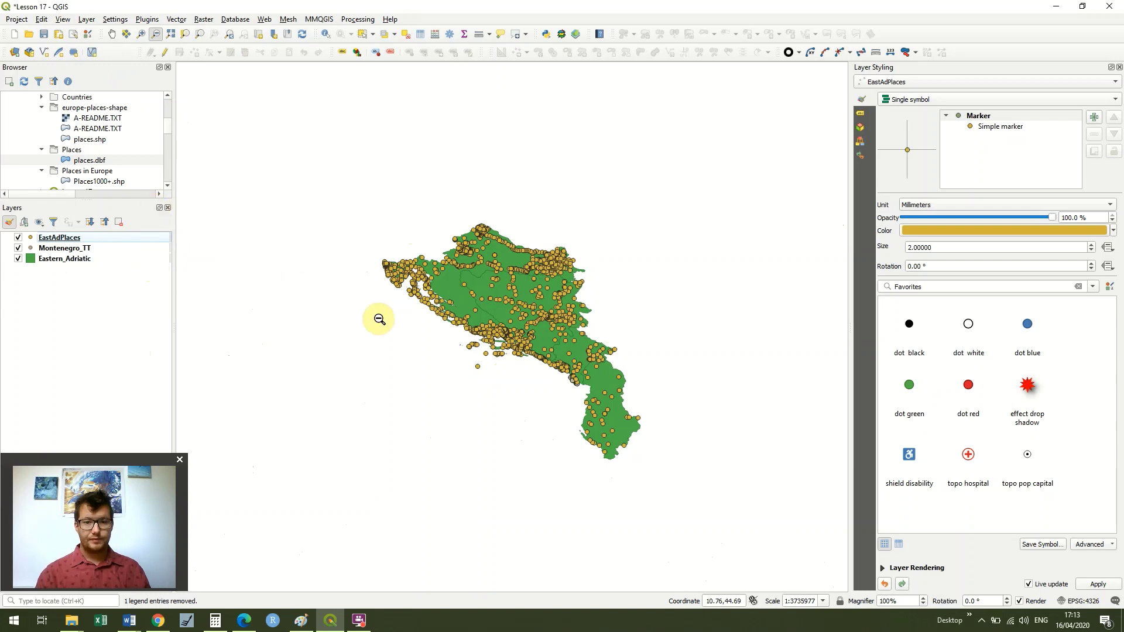
Zoom in on the Eastern Adriatic and Montenegro coast, then select the EastAdPlaces layer.
click(141, 35)
drag(349, 204, 662, 537)
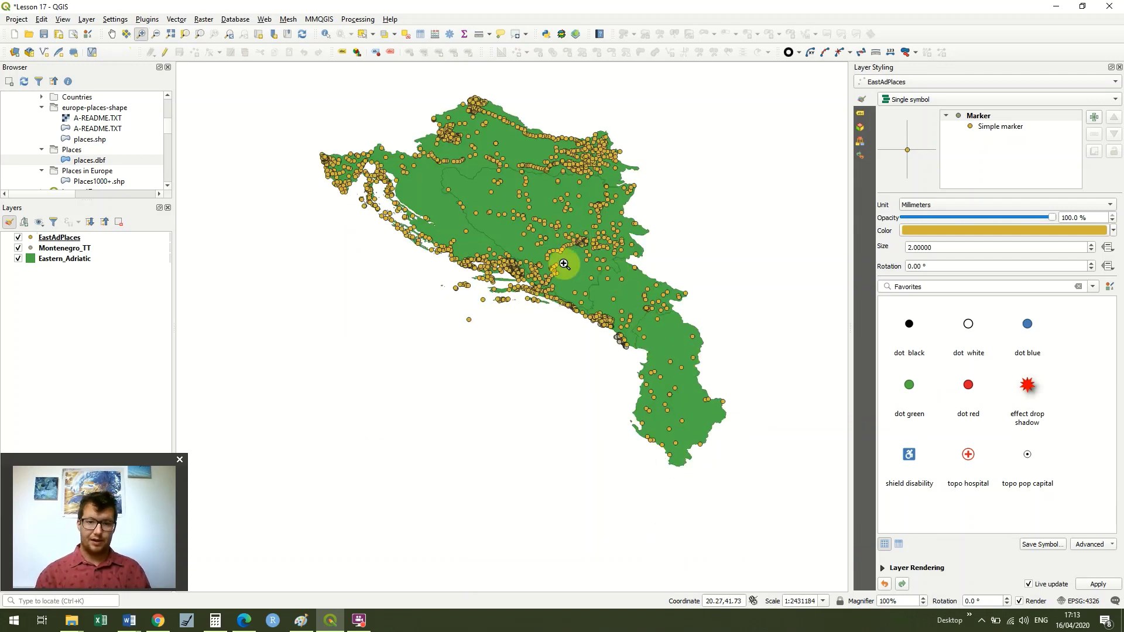
drag(567, 245, 693, 367)
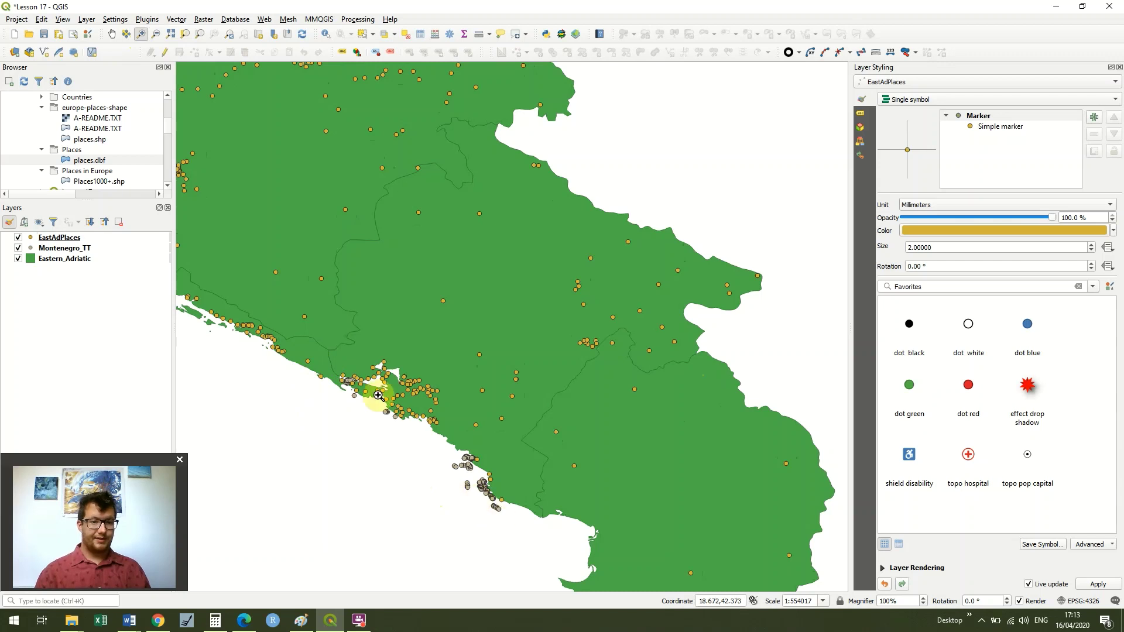
click(72, 239)
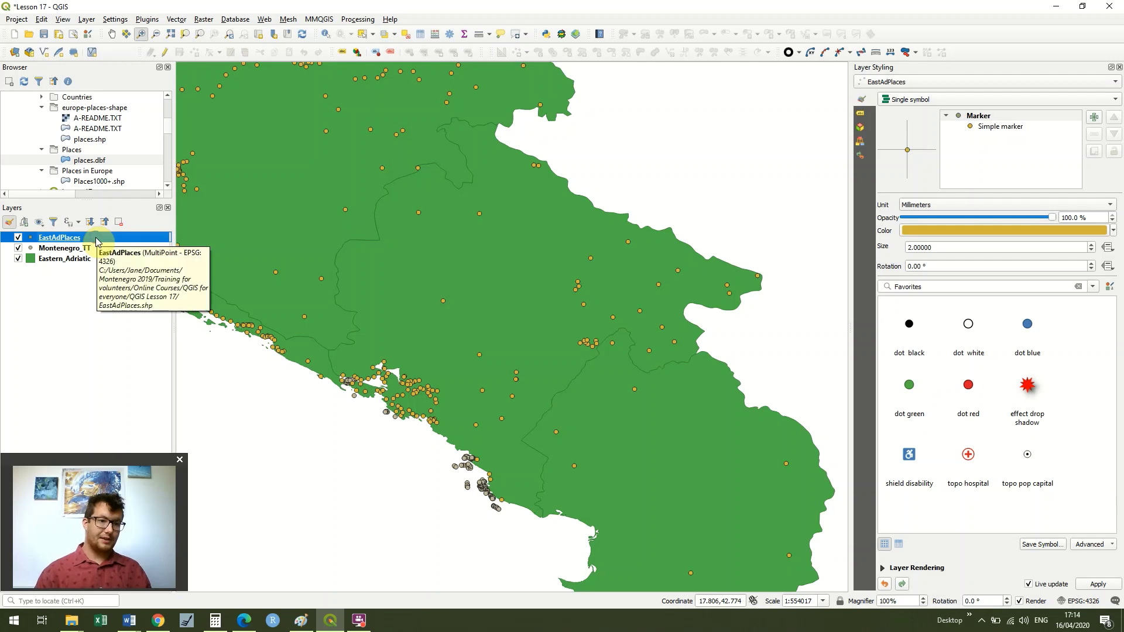
Switch EastAdPlaces symbology to Categorized by the type field and classify it.
right_click(97, 241)
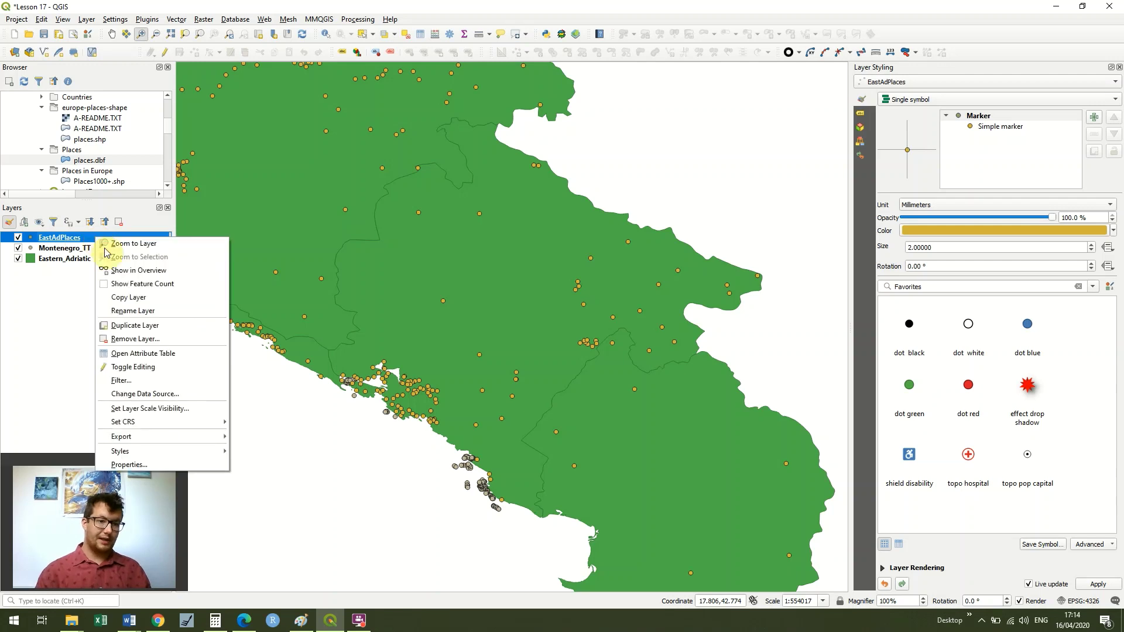
click(168, 465)
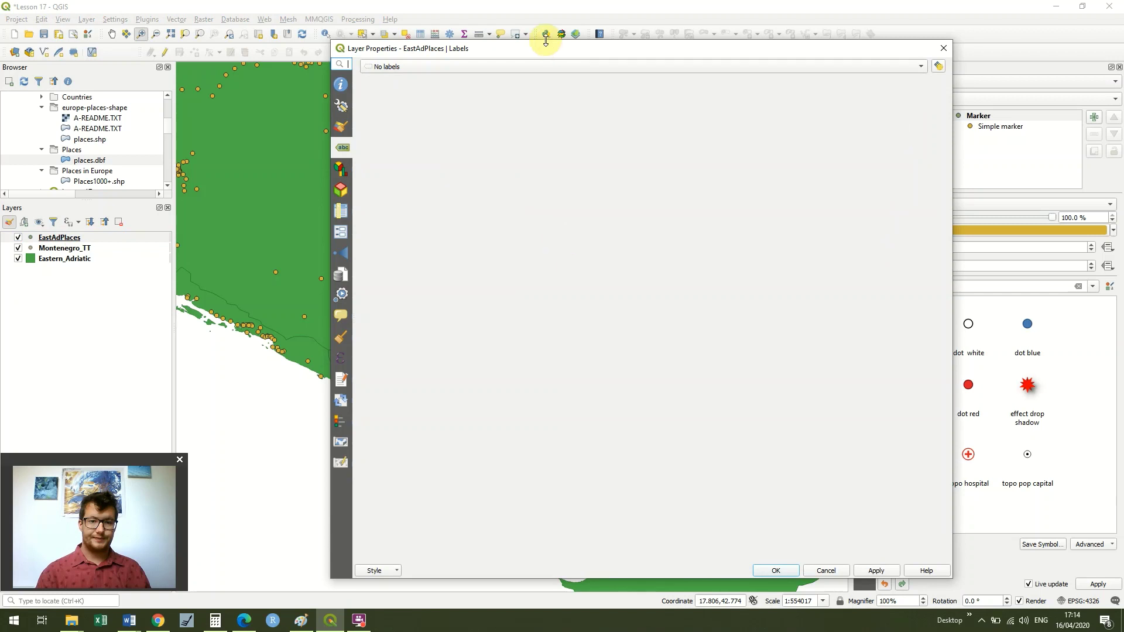
click(342, 128)
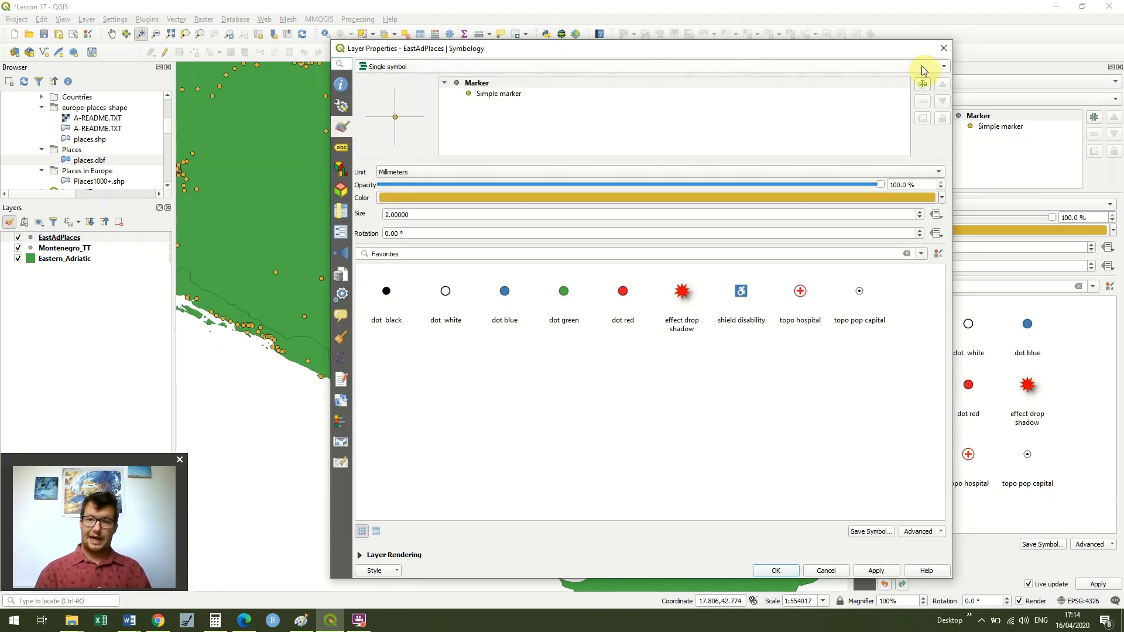
click(937, 66)
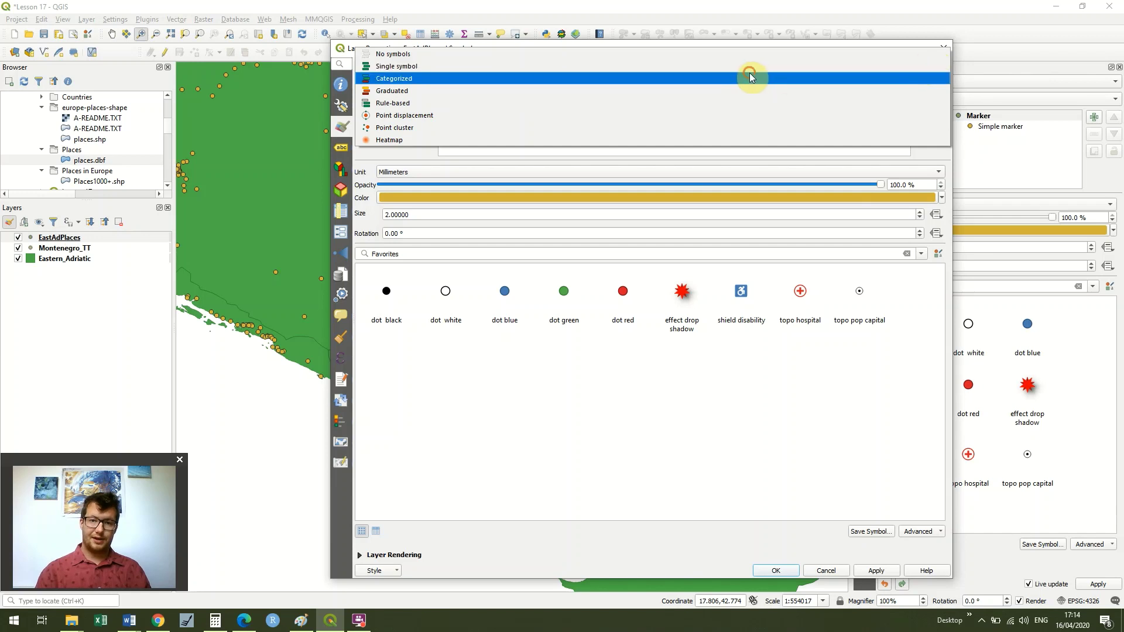
click(750, 74)
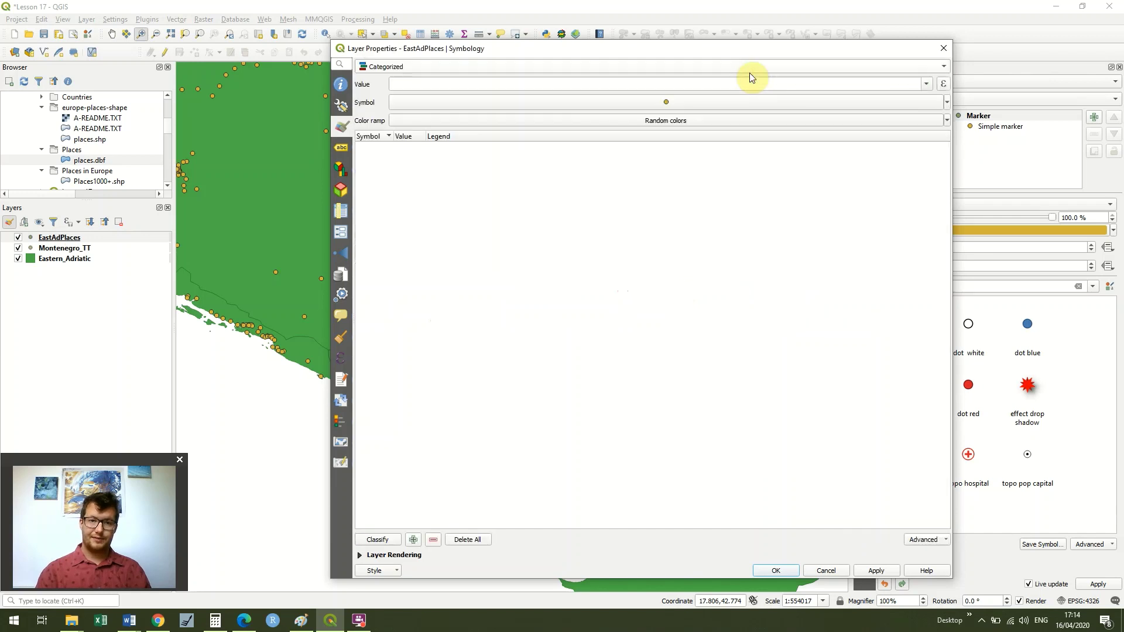
click(927, 84)
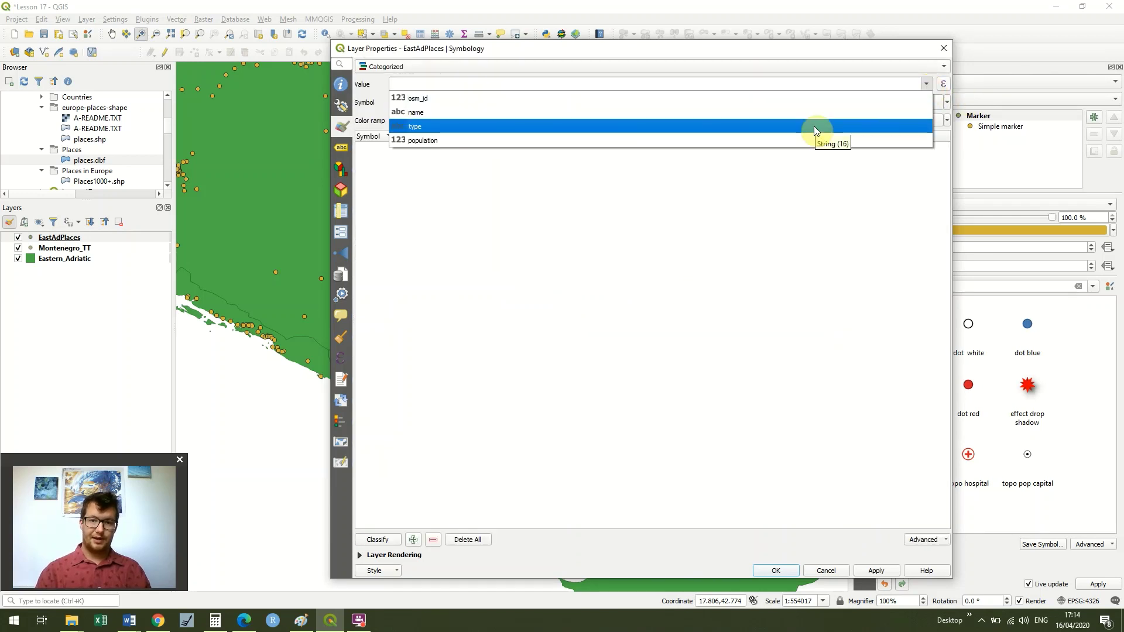
click(813, 126)
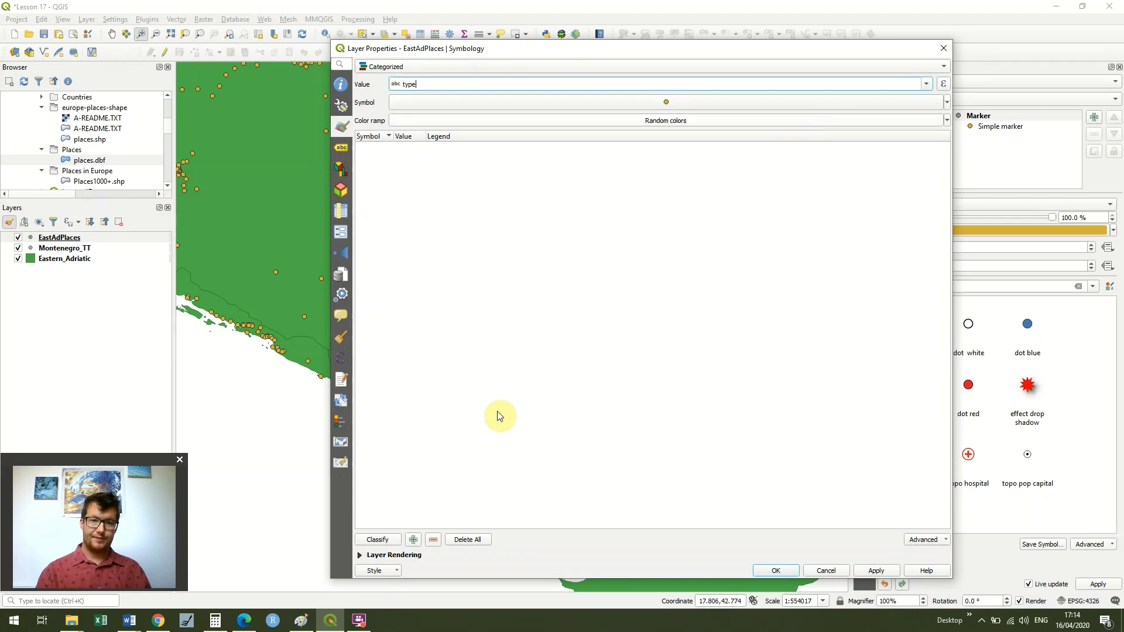
click(381, 542)
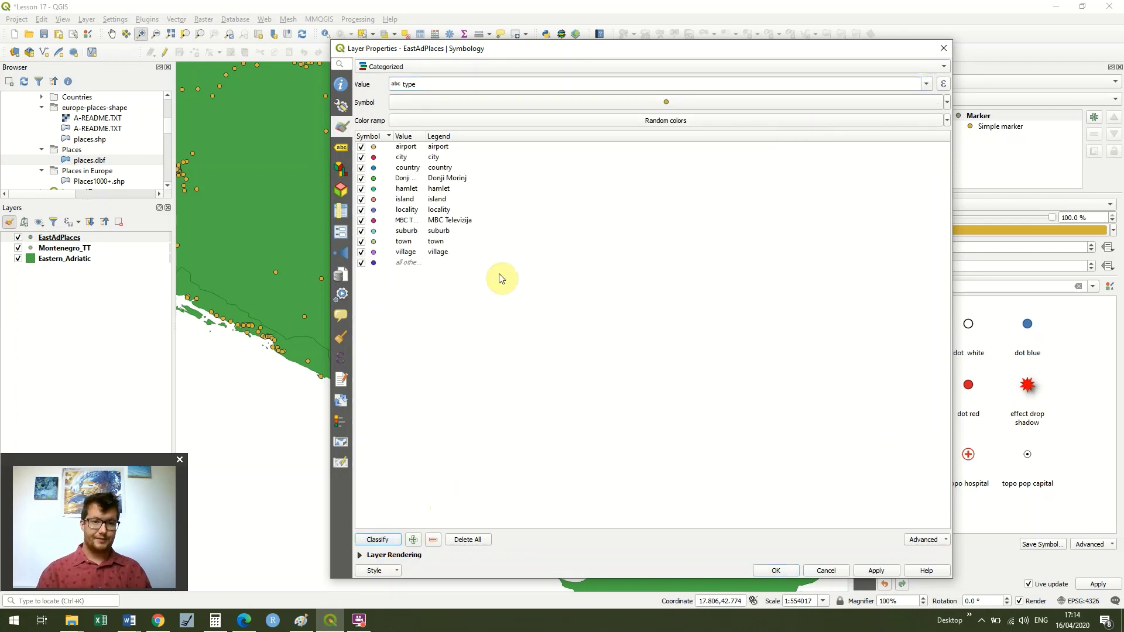
Select the airport and country categories for removal.
drag(542, 48, 591, 20)
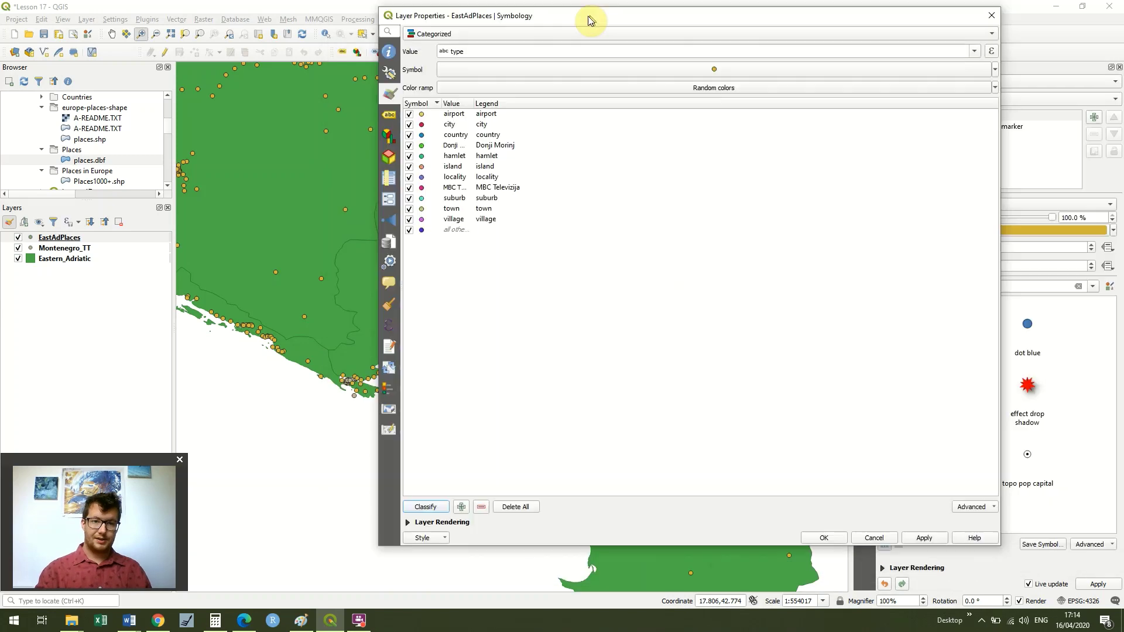
click(461, 116)
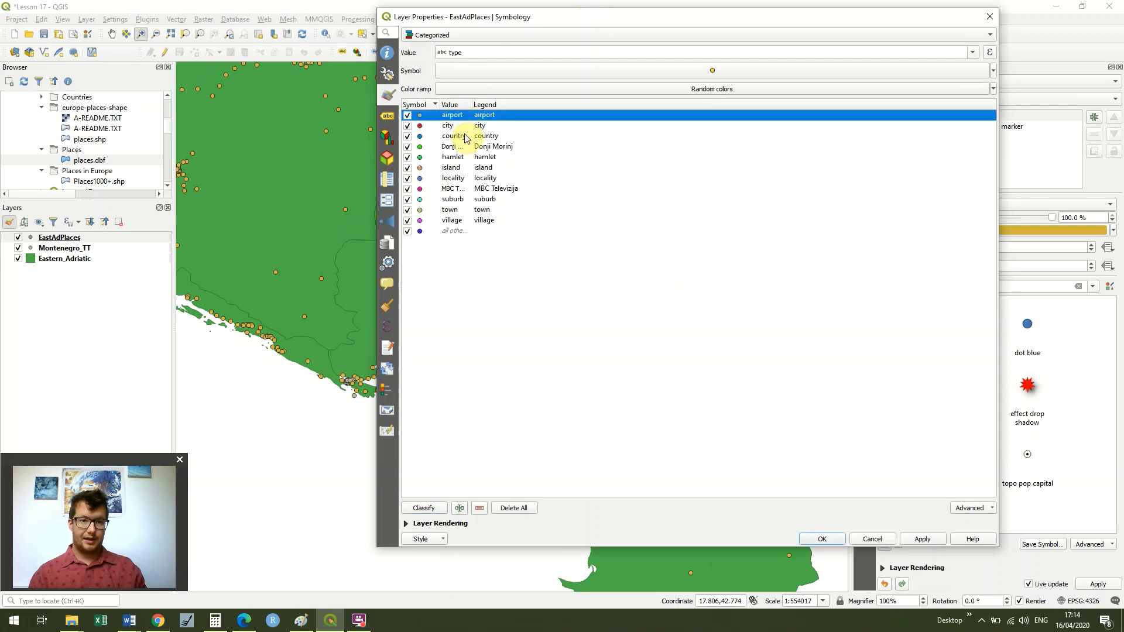
ctrl+click(466, 136)
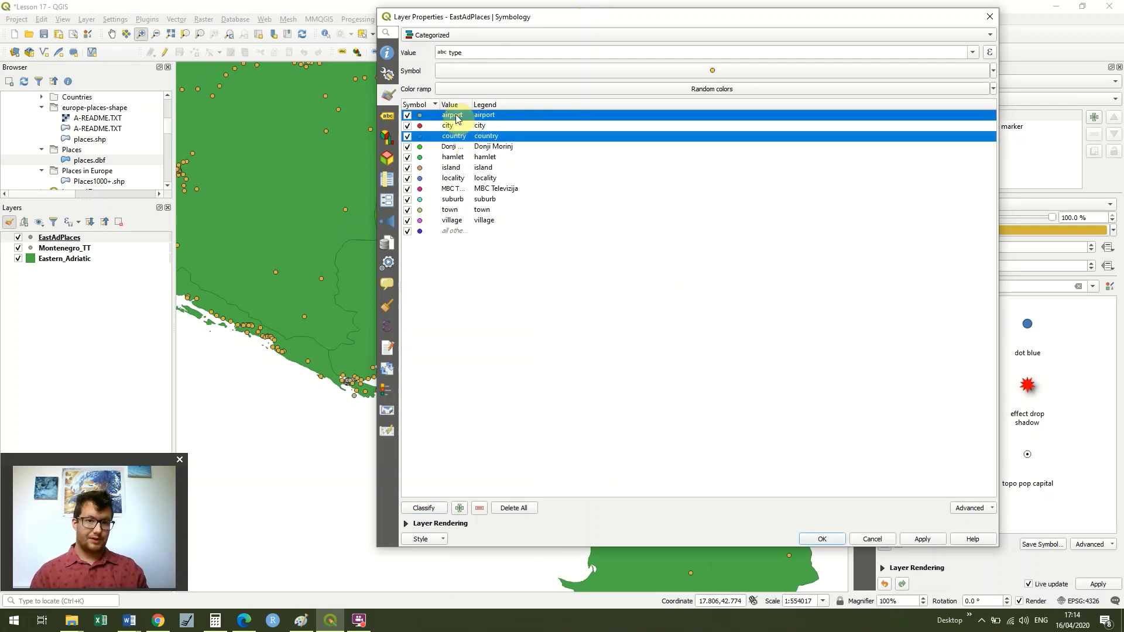
Add Donji Morinj, hamlet, island, locality, MBC Televizija and suburb to the selection and delete them.
ctrl+click(460, 150)
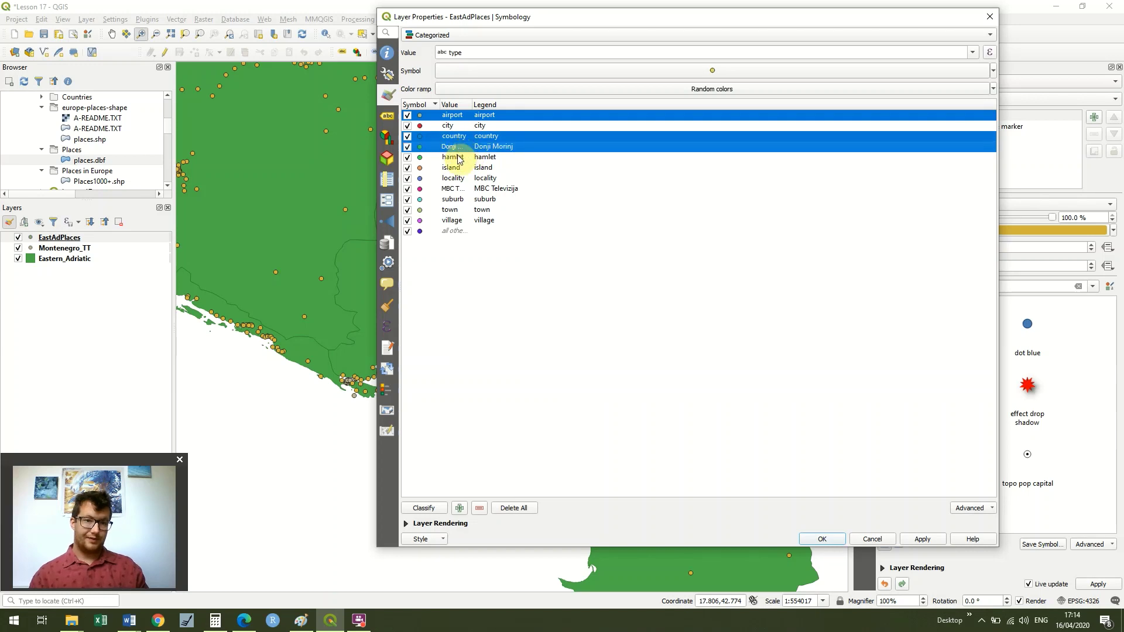
ctrl+click(458, 159)
ctrl+click(459, 169)
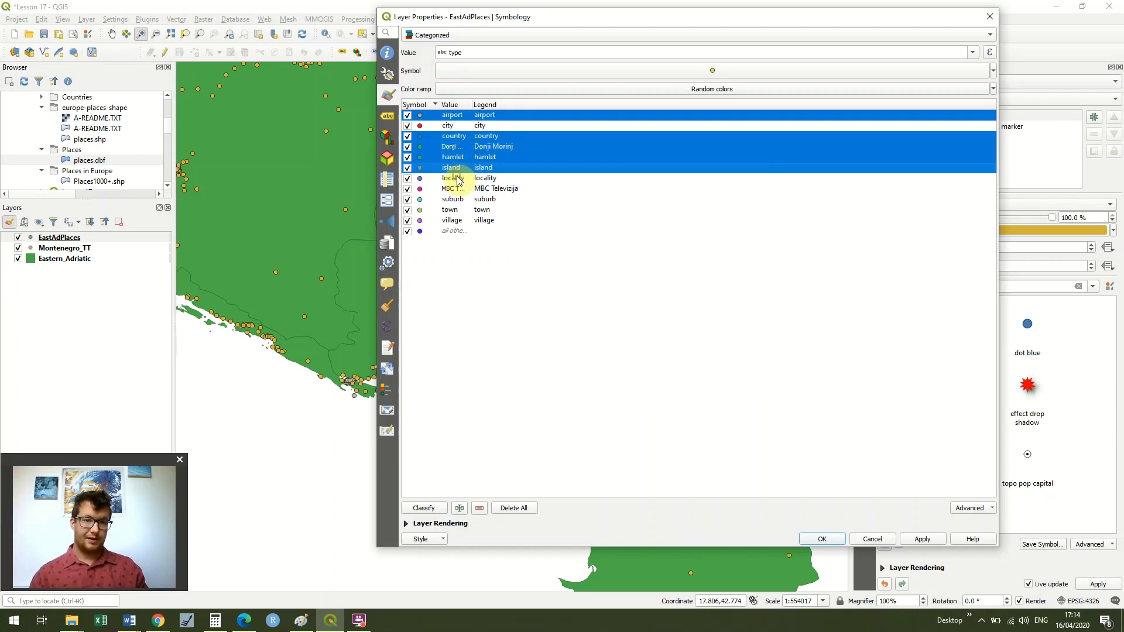
ctrl+click(458, 180)
ctrl+click(459, 190)
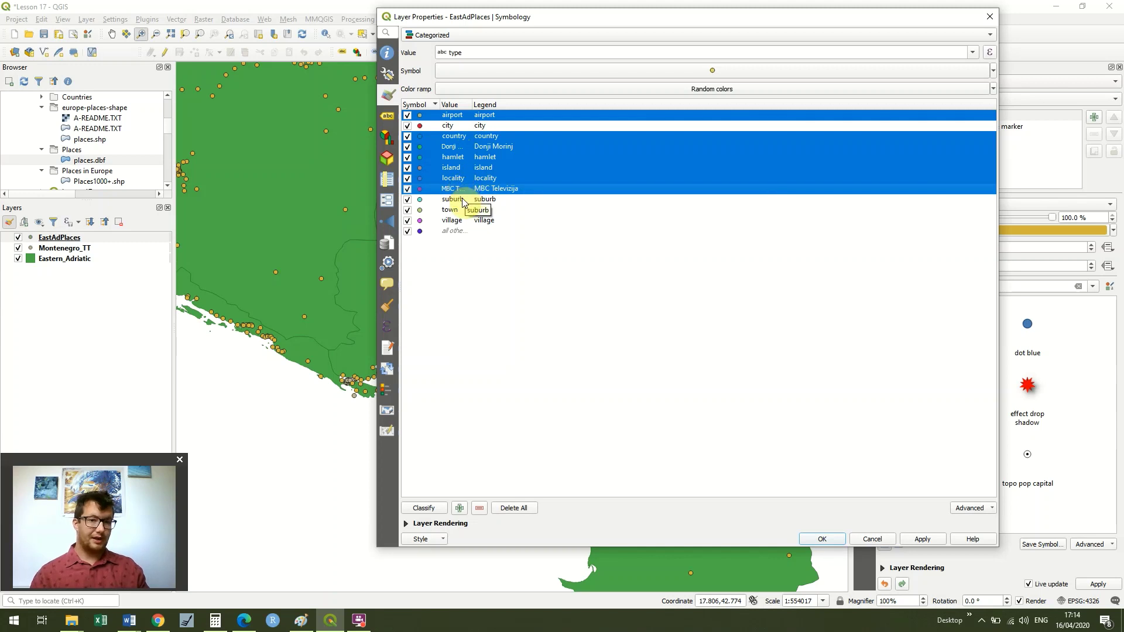
ctrl+click(462, 200)
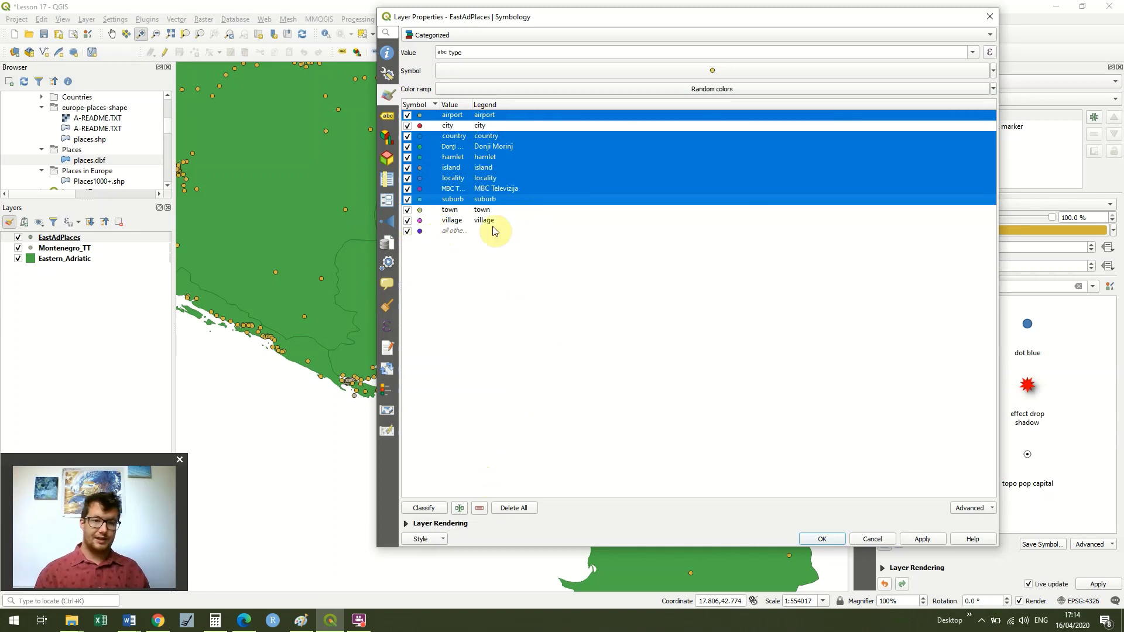
click(481, 509)
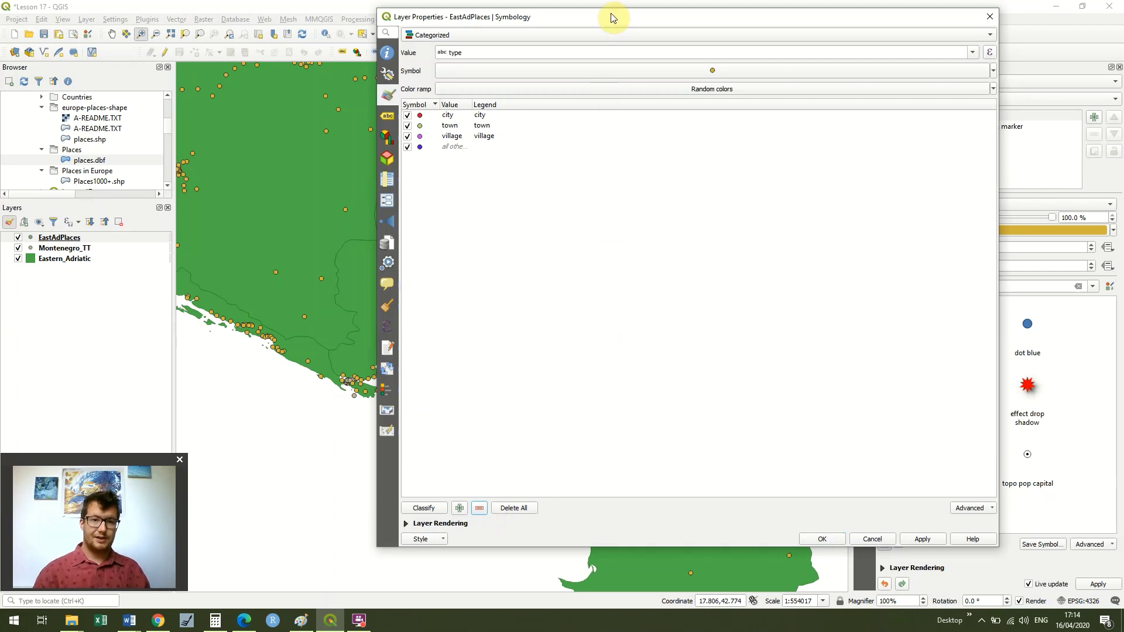
Apply the style, then switch off 'all other values' and village, applying each change.
click(923, 539)
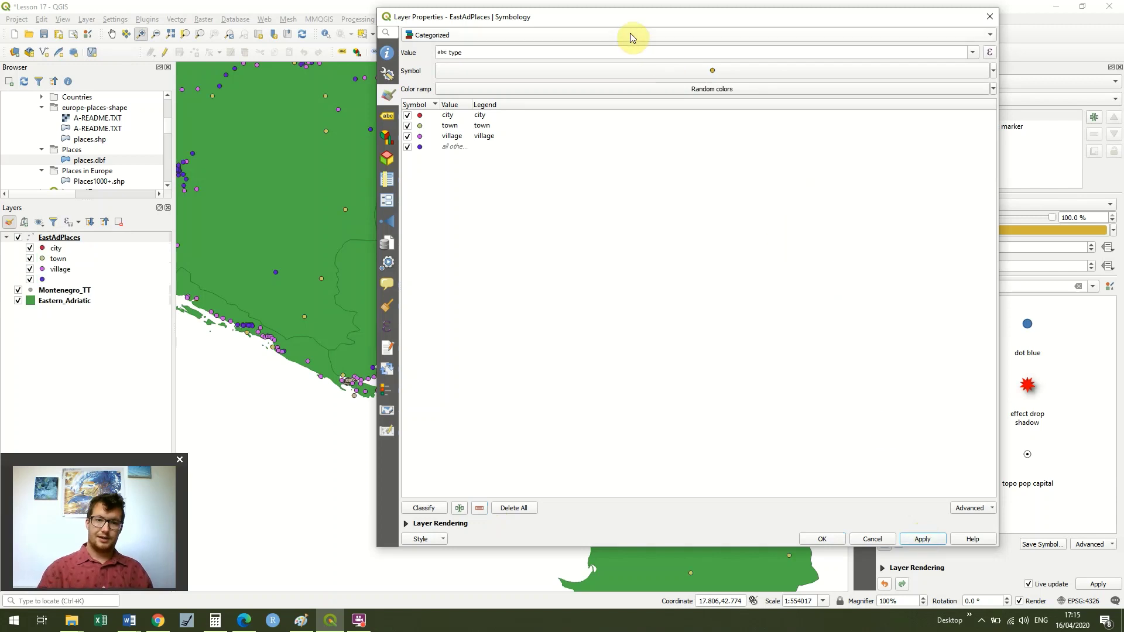
drag(596, 25, 762, 41)
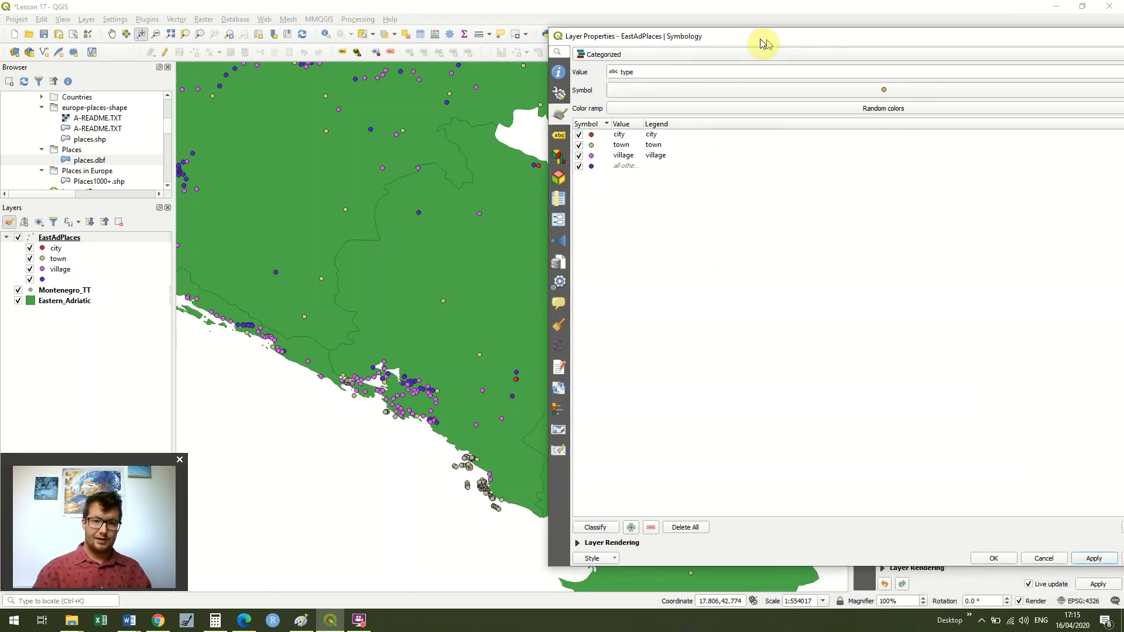
click(573, 166)
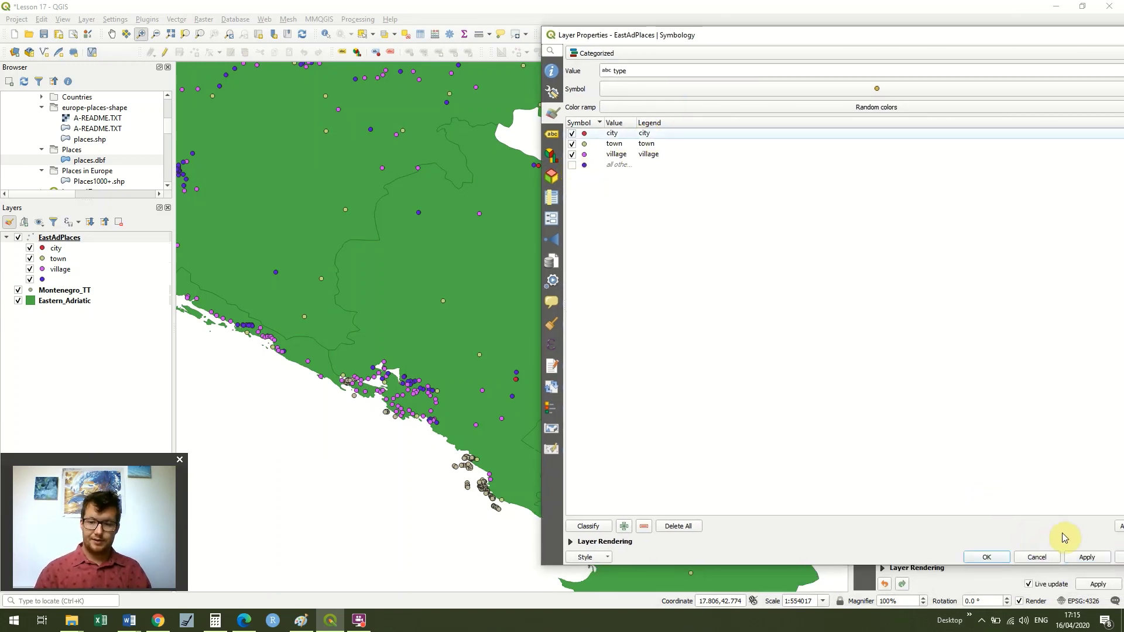
click(1086, 559)
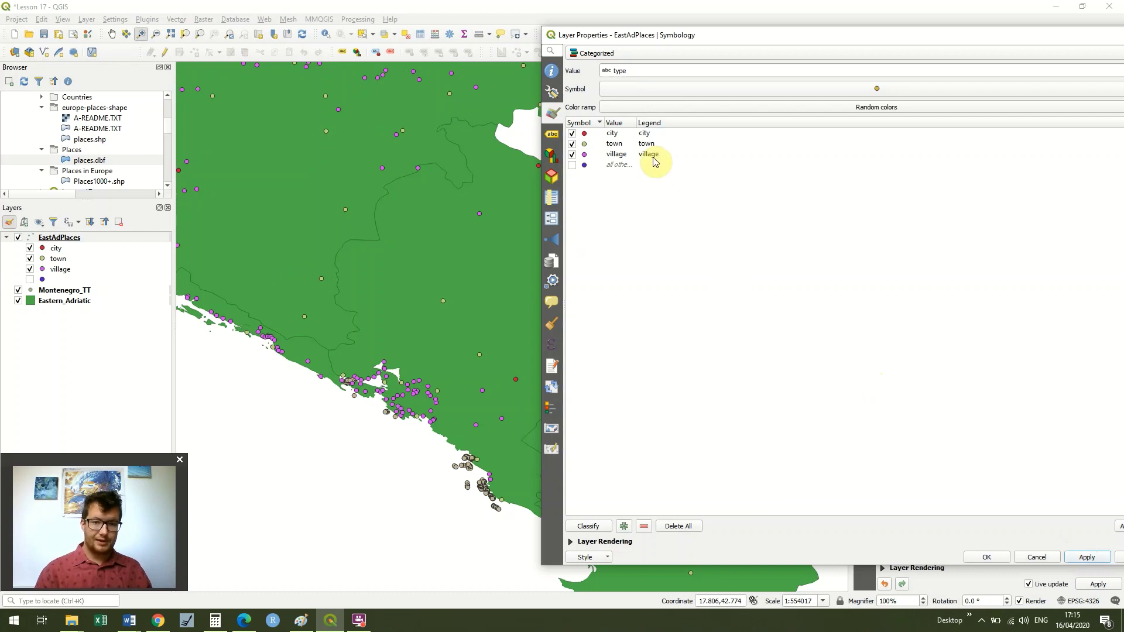
click(572, 155)
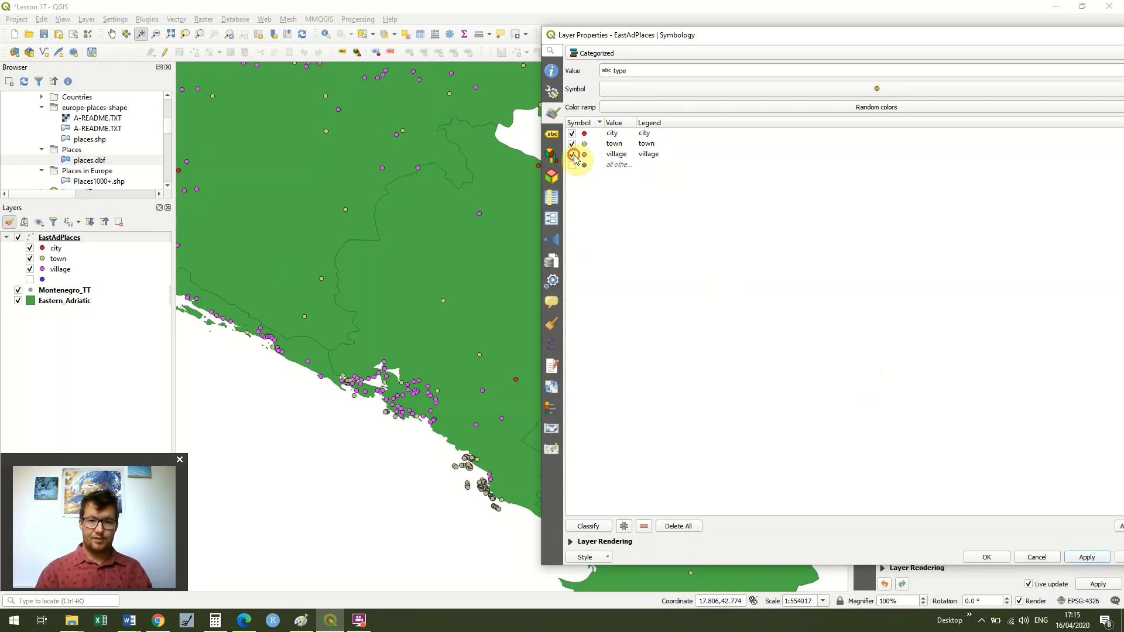
click(1085, 557)
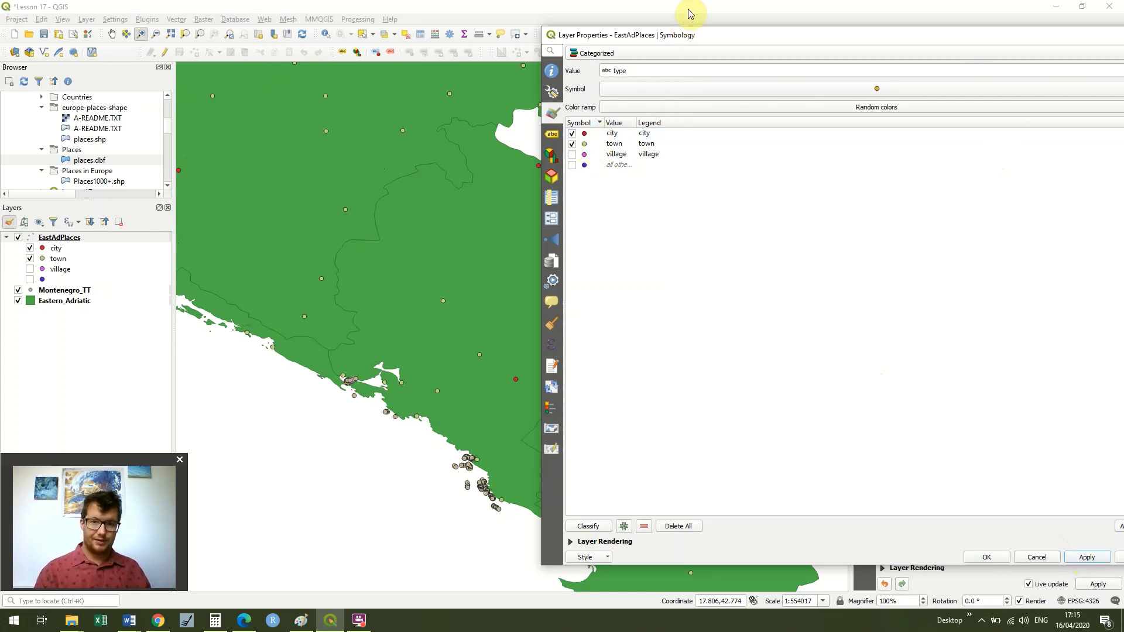
Give the city category a blue dot symbol of size 2.
double_click(585, 134)
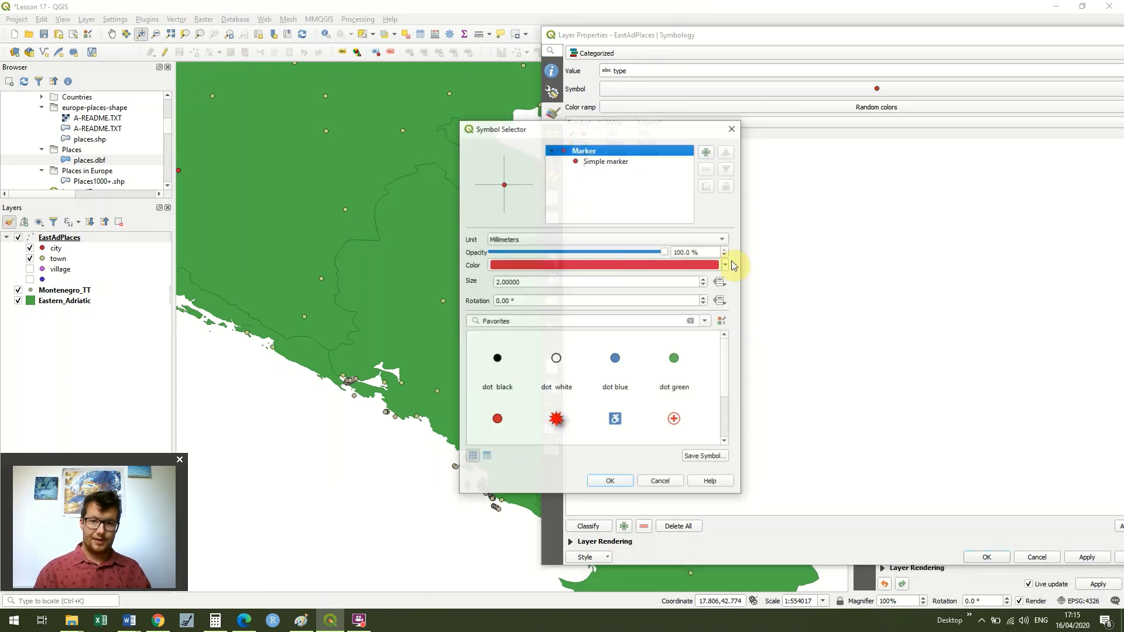
click(675, 358)
click(495, 282)
text(2)
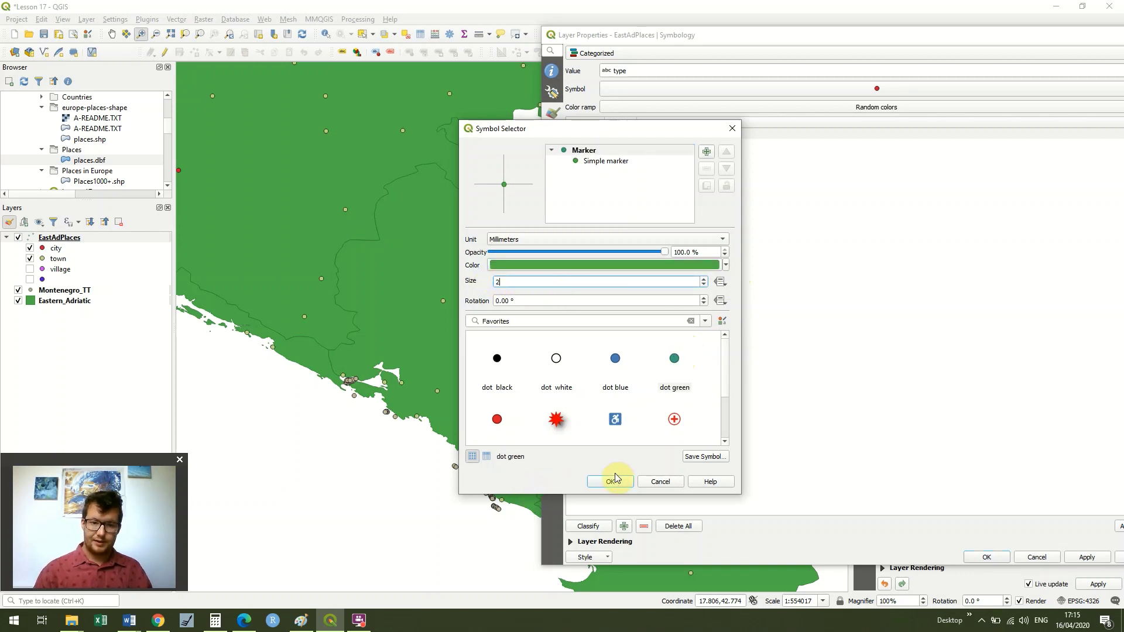
click(615, 361)
drag(530, 279, 498, 280)
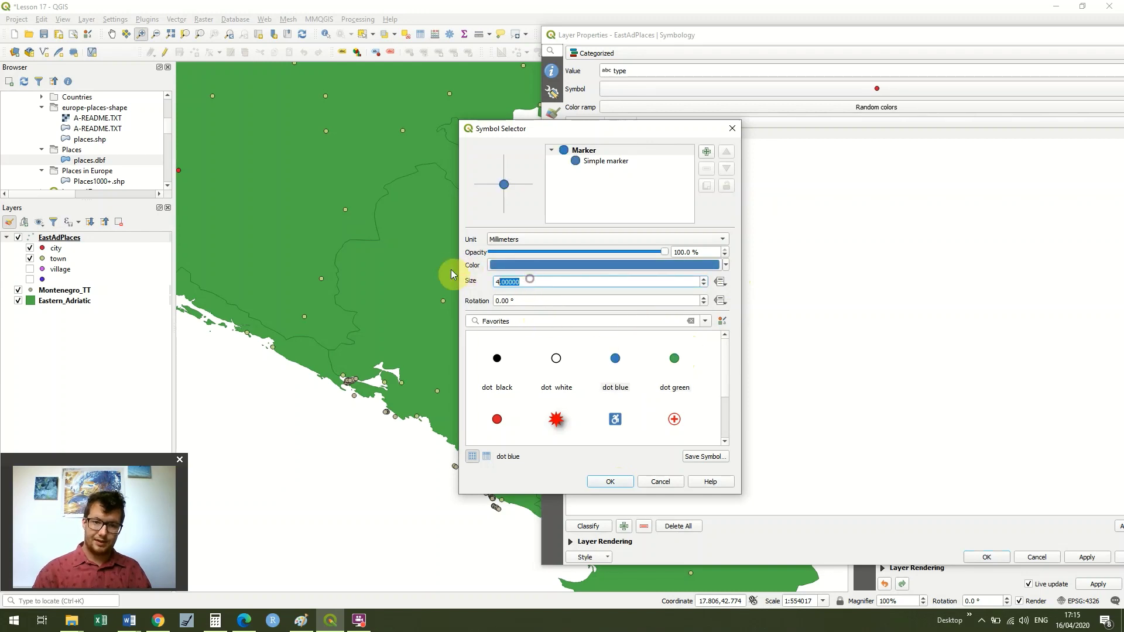
text(2)
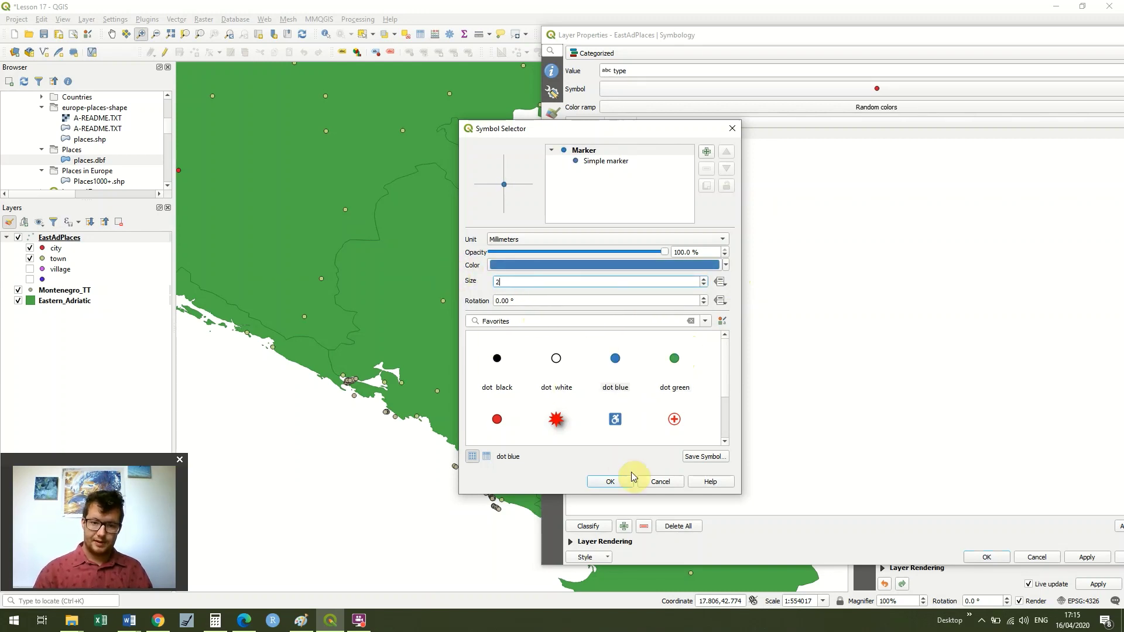
click(624, 487)
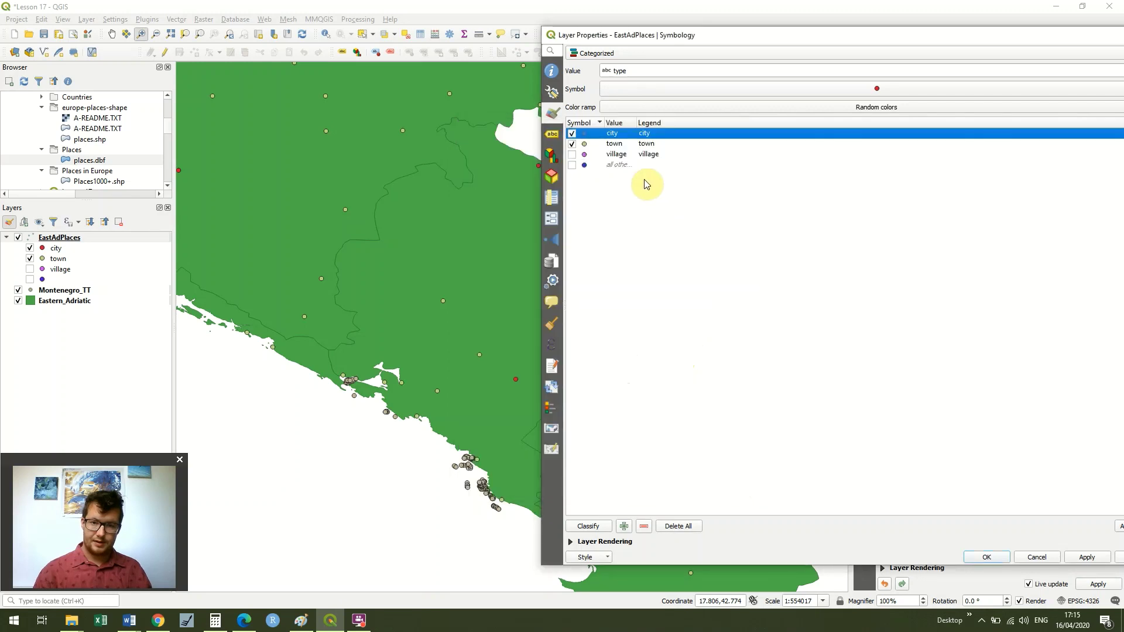
Give the town category a size-2 blue dot too, then apply and close the properties.
double_click(584, 146)
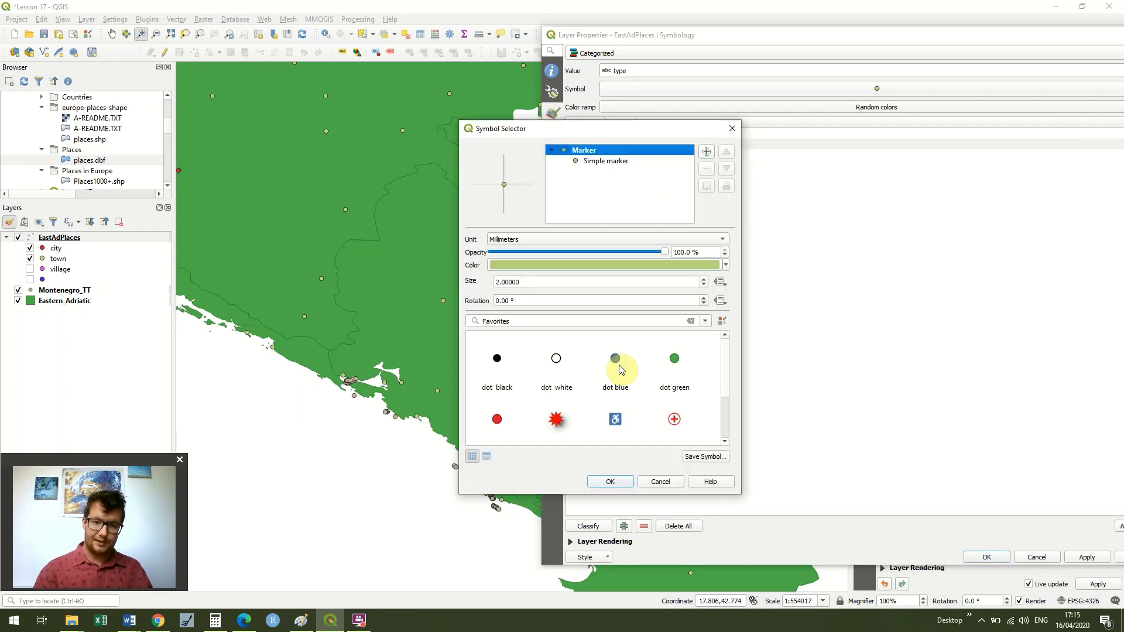
click(617, 366)
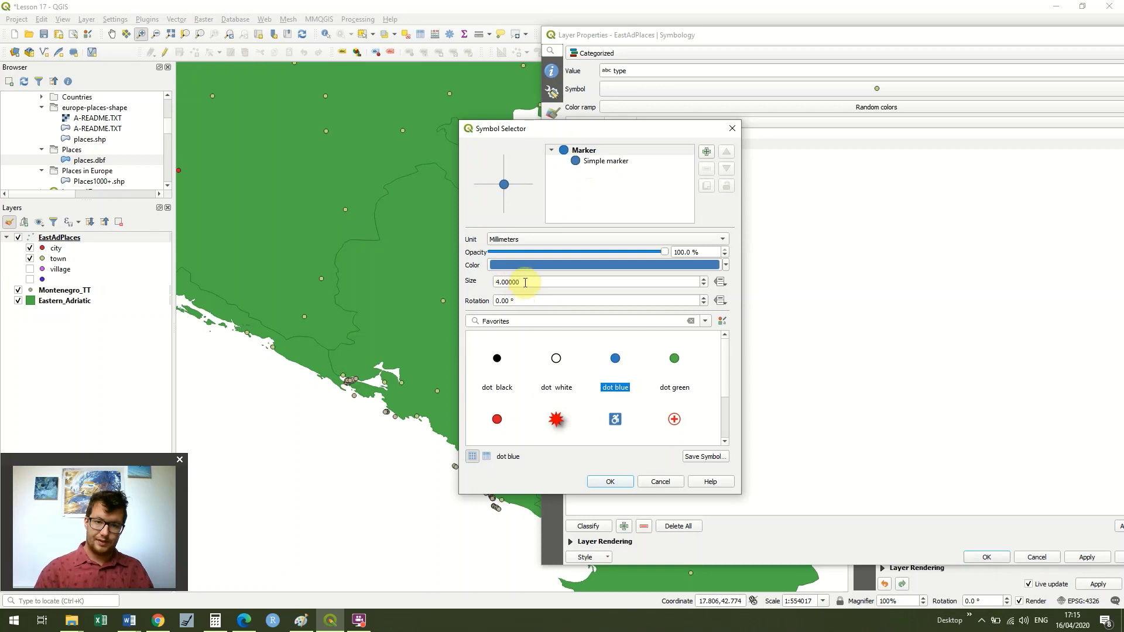
drag(525, 283, 463, 281)
text(2)
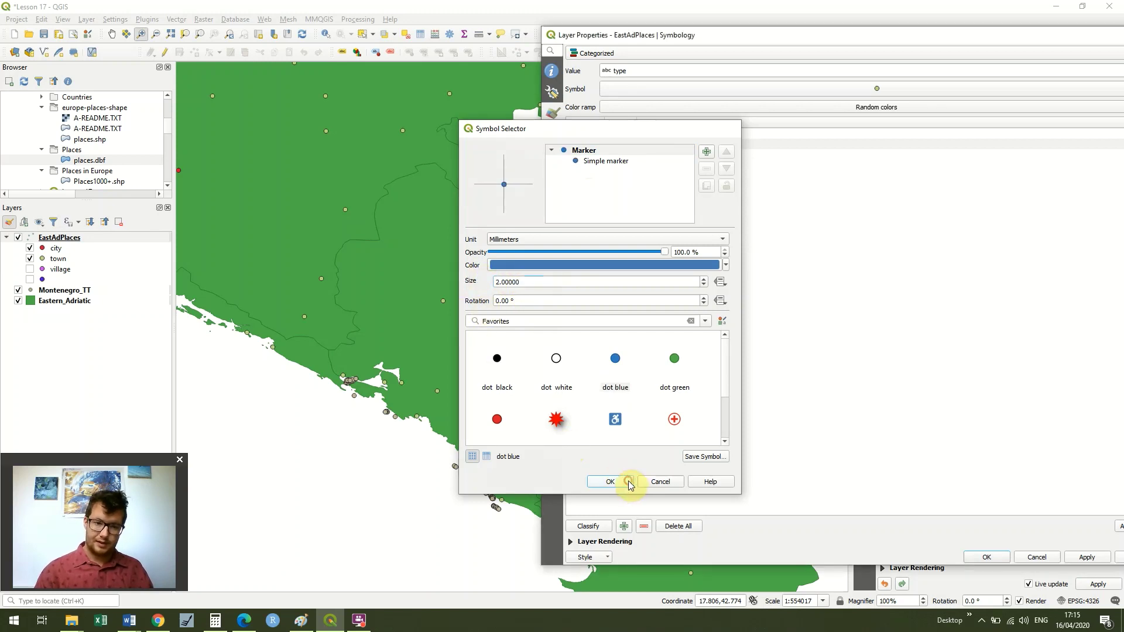
click(611, 481)
click(1087, 558)
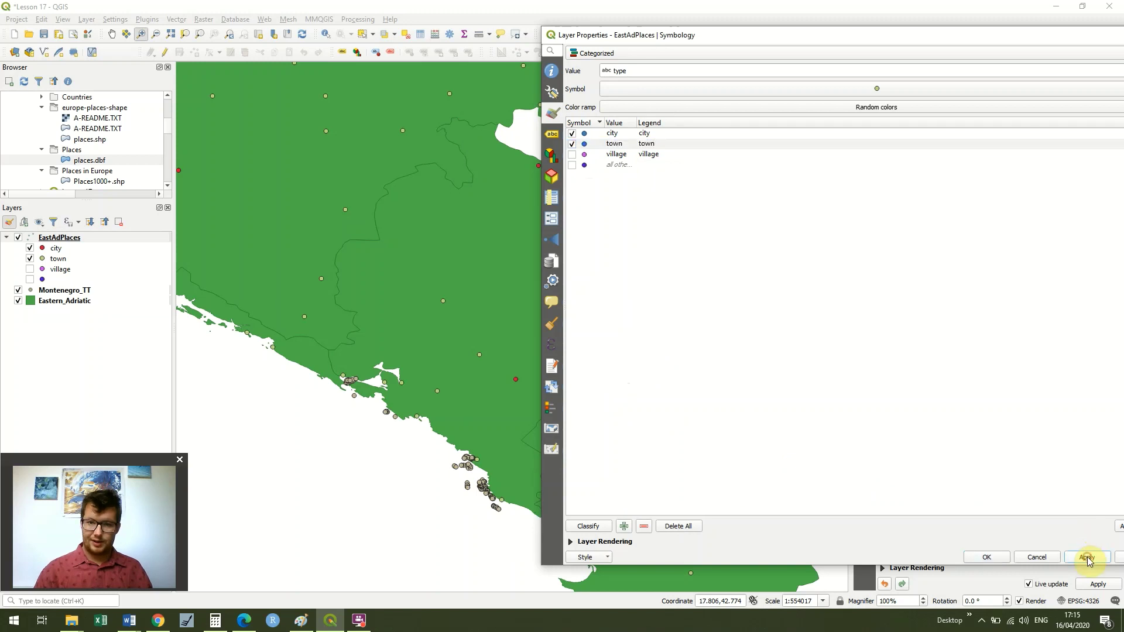
click(976, 557)
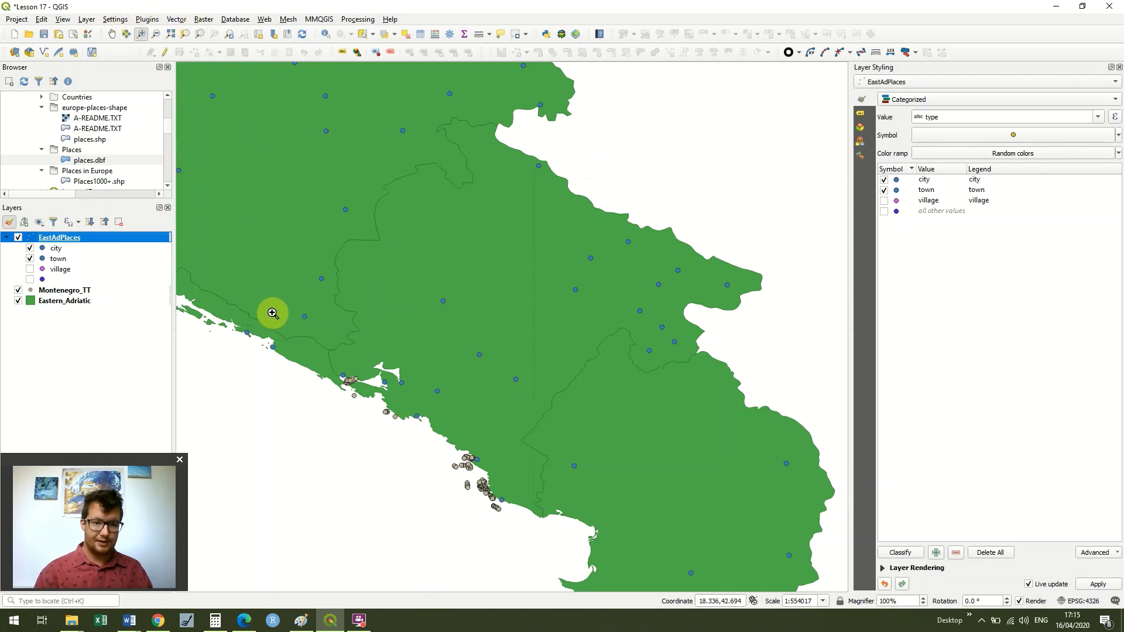
Zoom into the southern coast and reopen the EastAdPlaces Layer Properties from its context menu.
drag(273, 312, 557, 533)
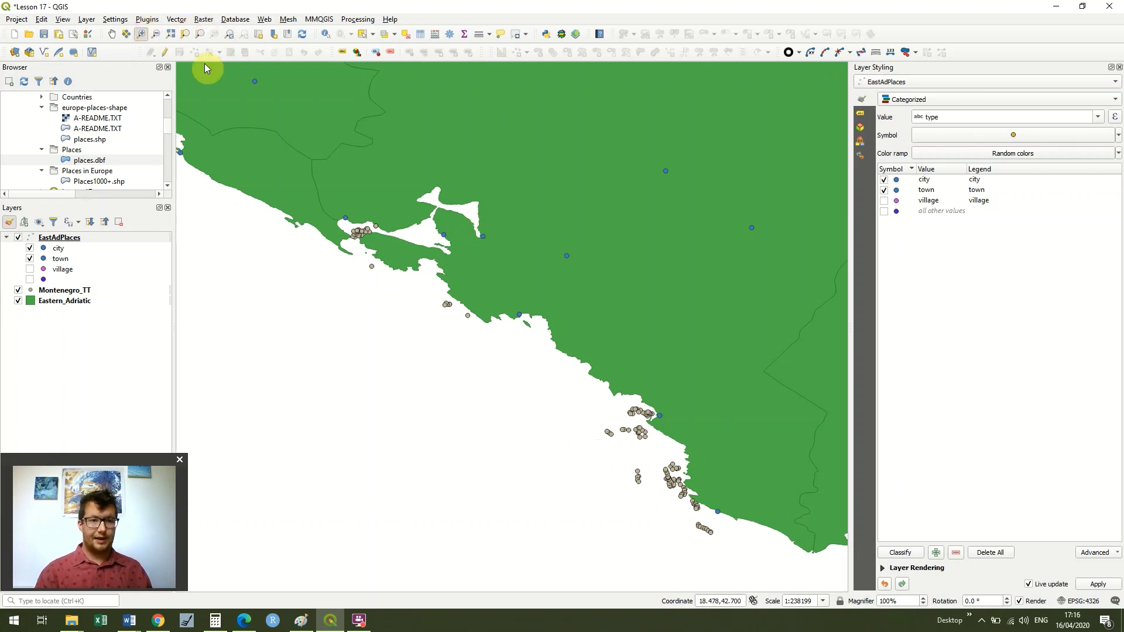
right_click(107, 241)
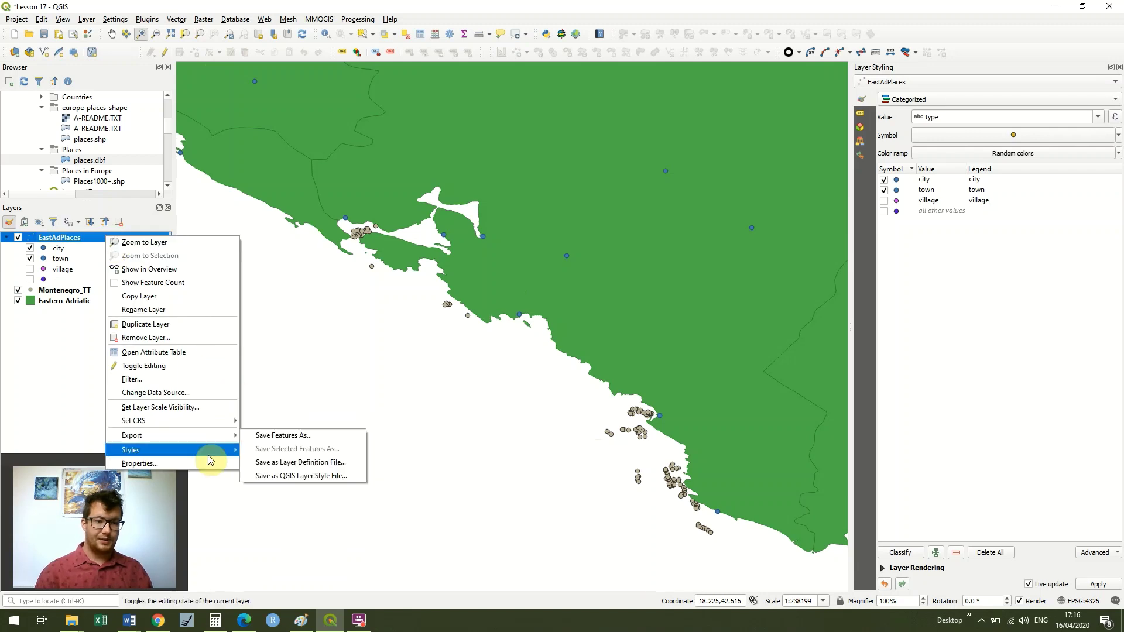
mouse_move(208, 456)
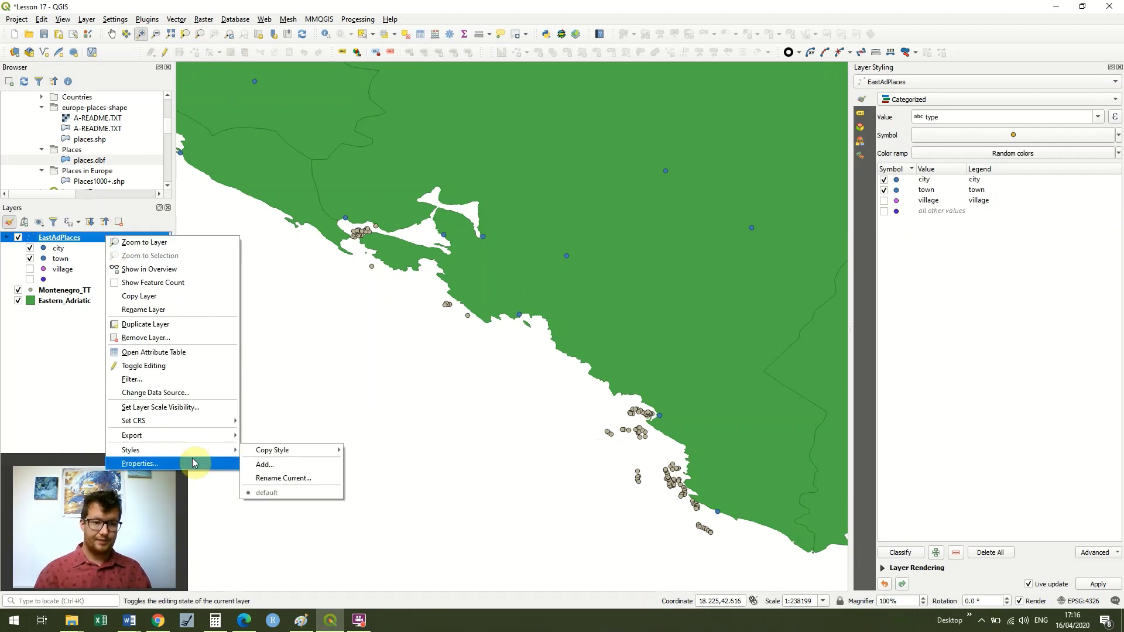
click(192, 462)
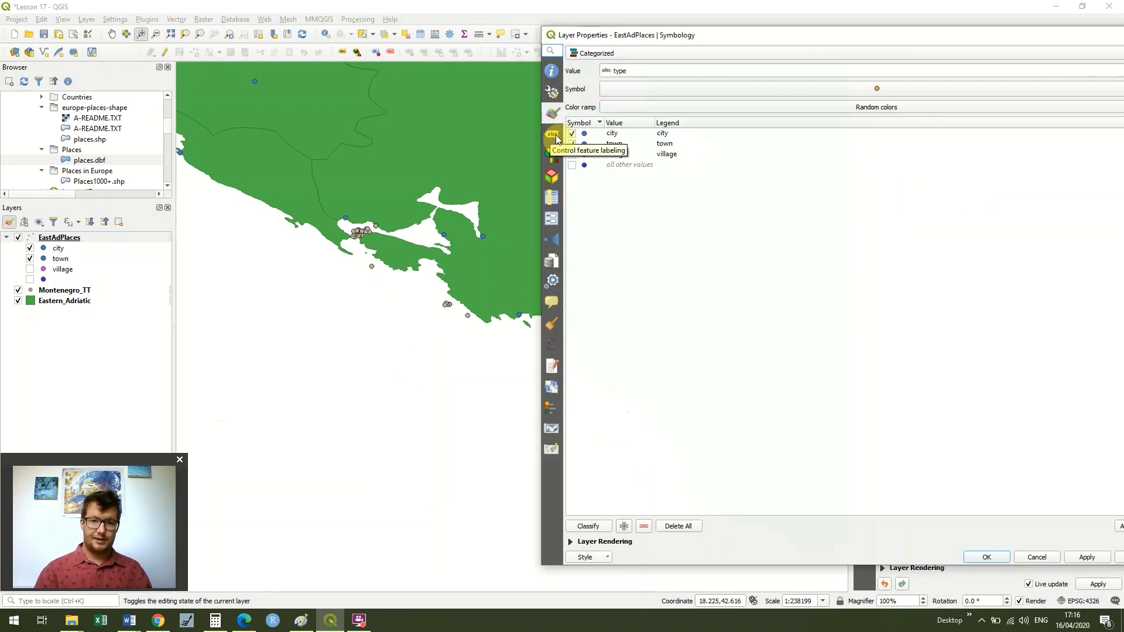
Turn on Single labels using the name field and apply to preview them.
click(554, 140)
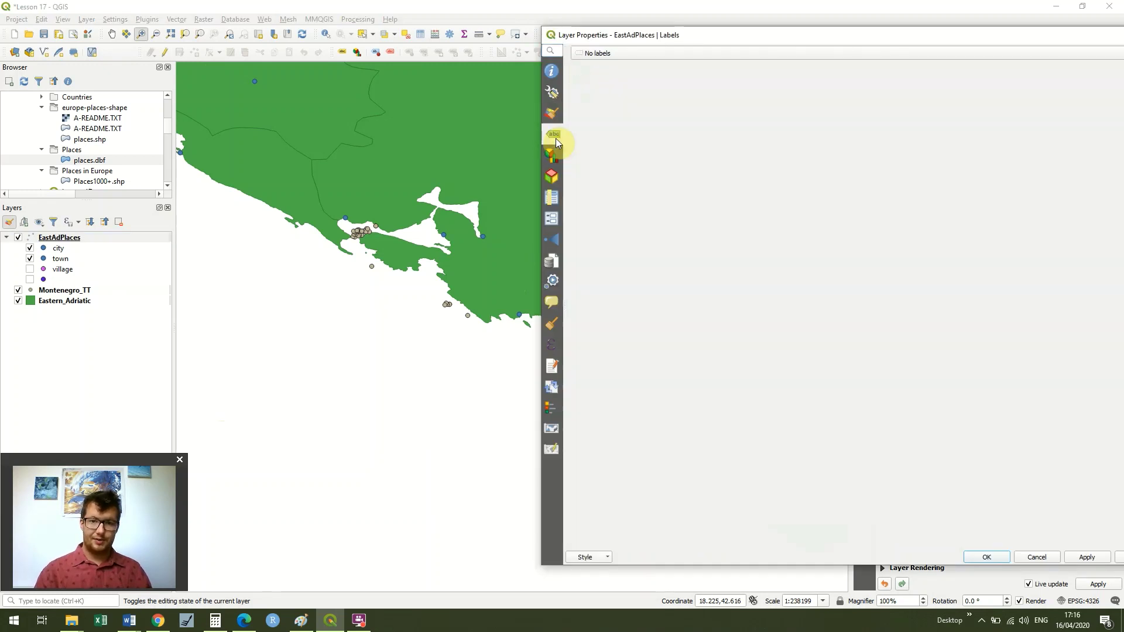
click(831, 54)
click(817, 65)
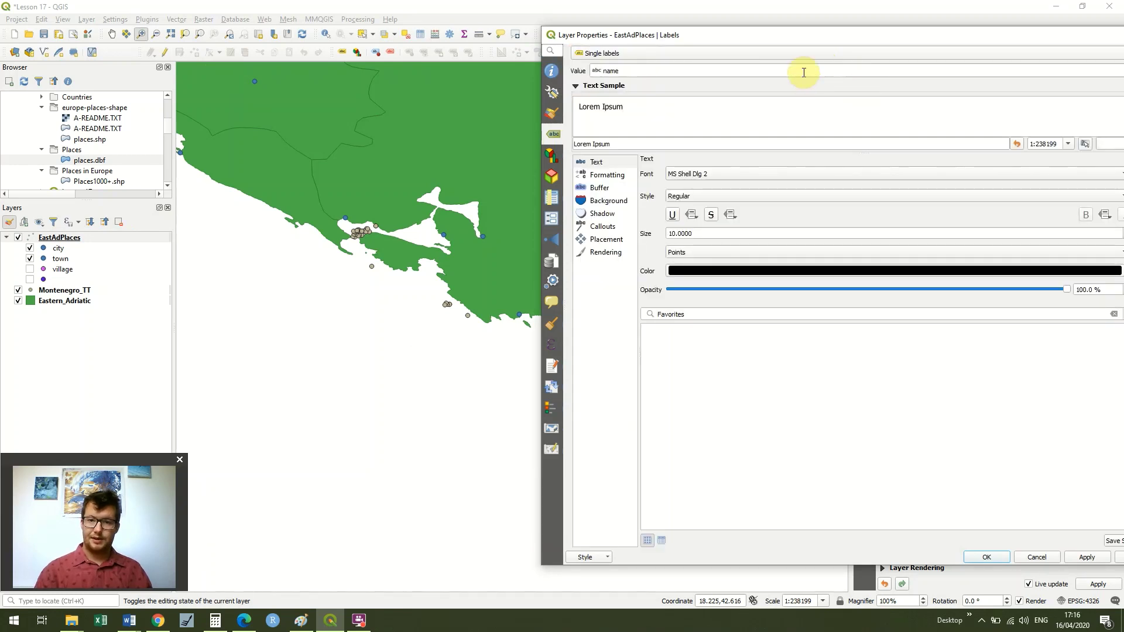
drag(803, 35, 673, 27)
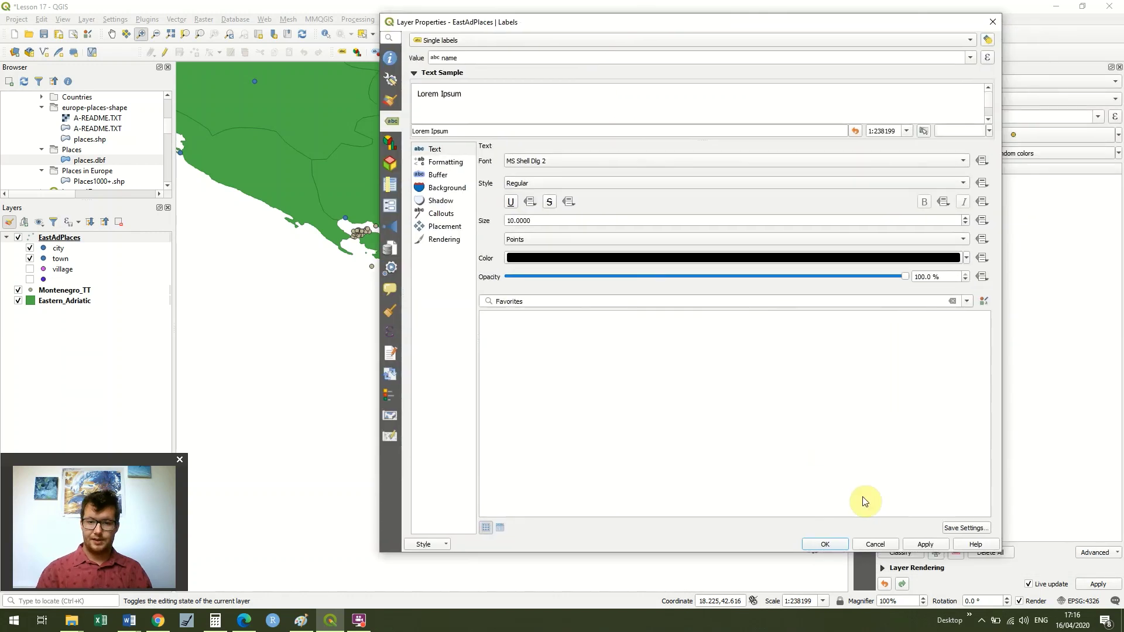
click(926, 546)
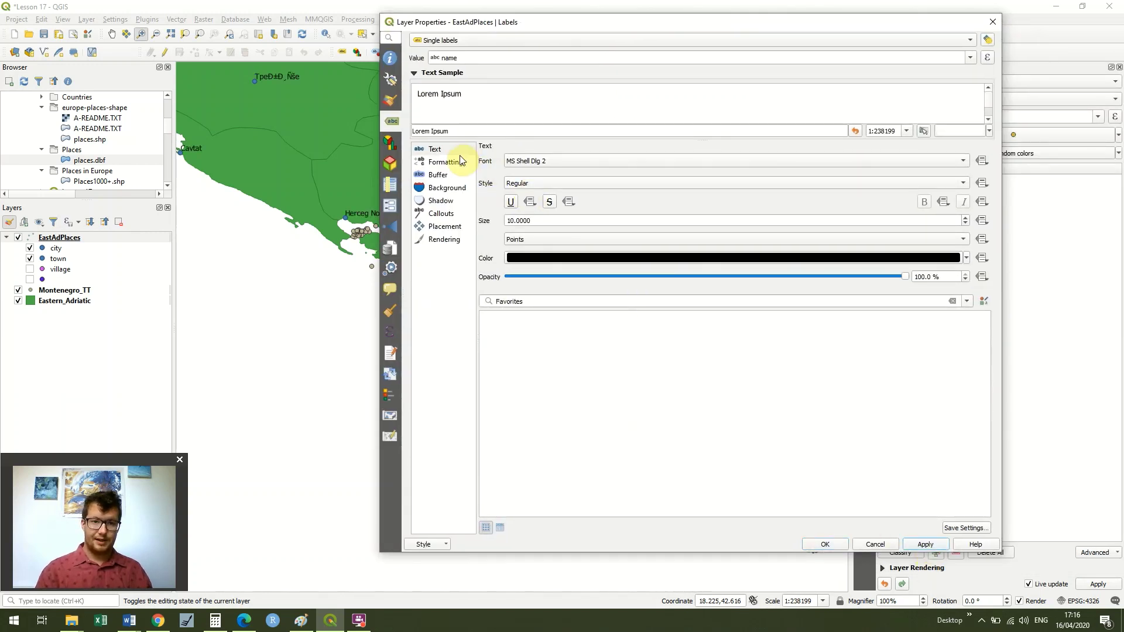
Enable a text buffer of size 0.8 for the labels and apply it.
click(444, 175)
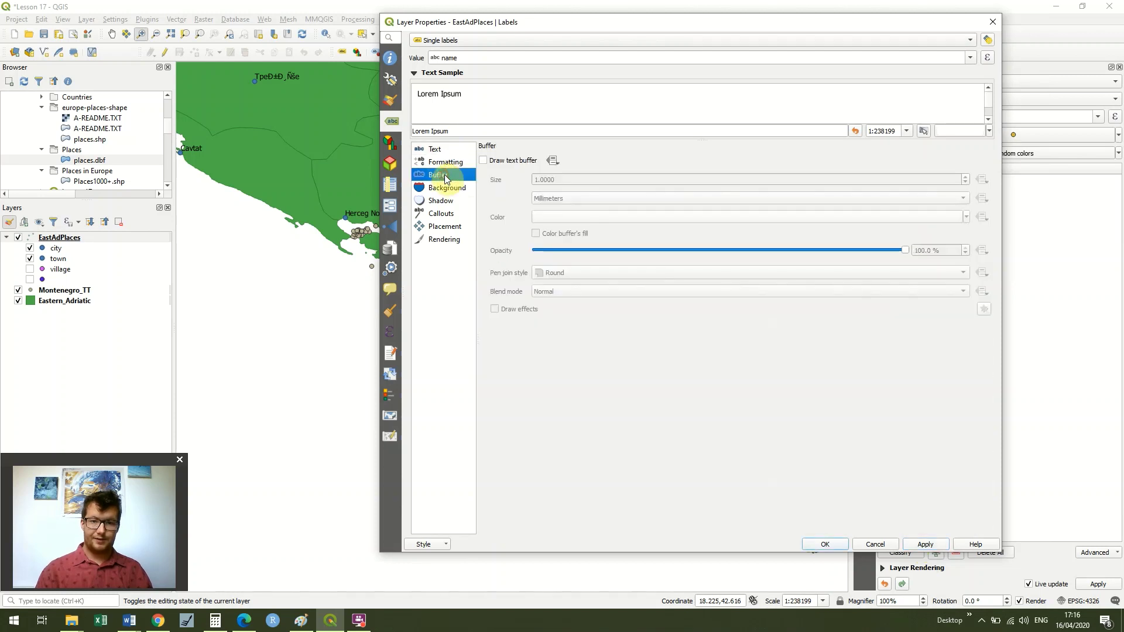
click(515, 164)
click(567, 179)
right_click(508, 176)
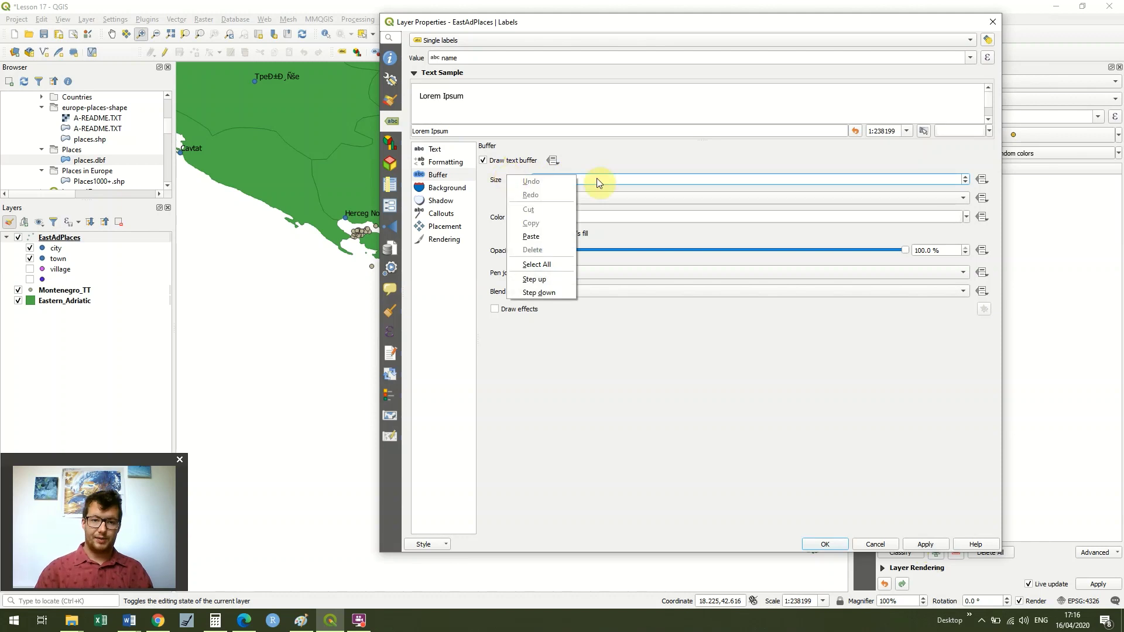
click(639, 182)
drag(639, 182, 532, 186)
text(0.)
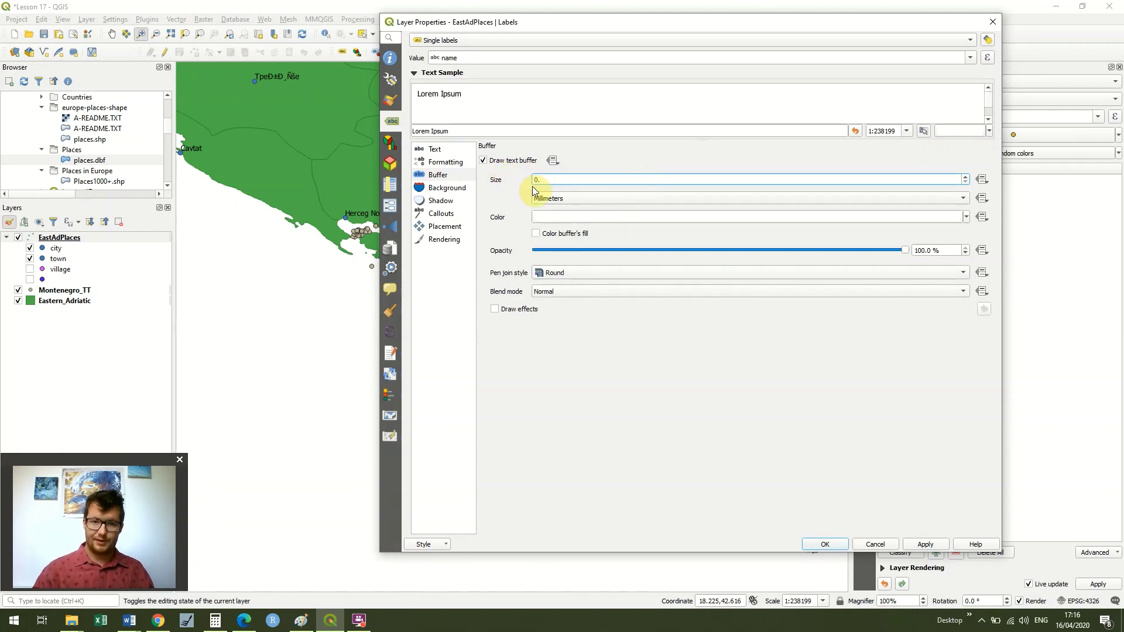
text(8)
click(640, 341)
click(925, 545)
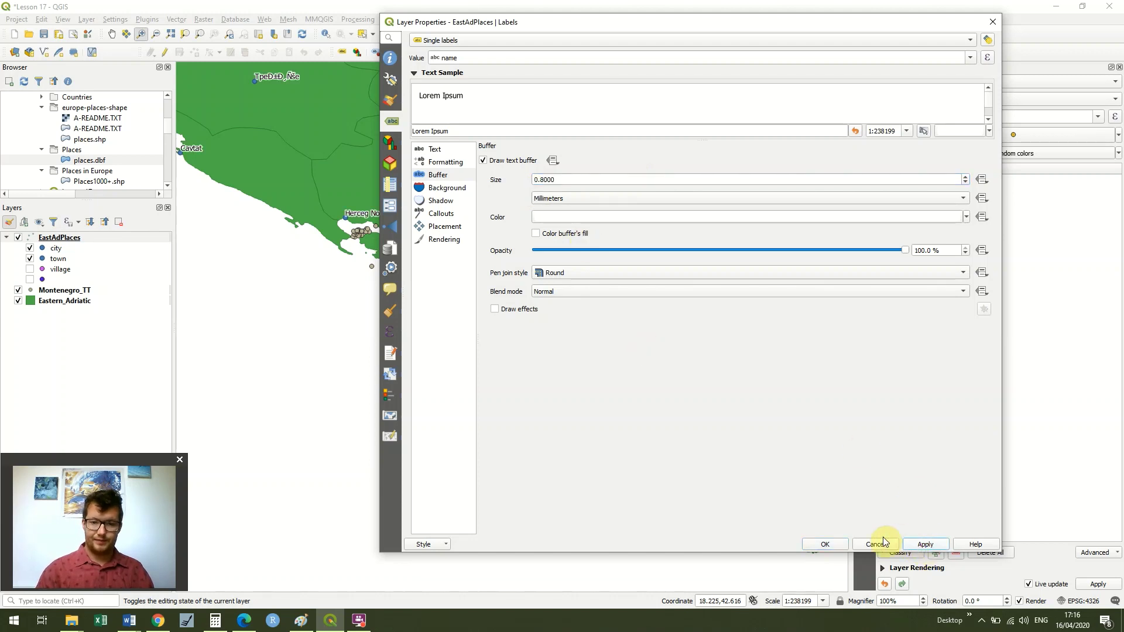
click(839, 545)
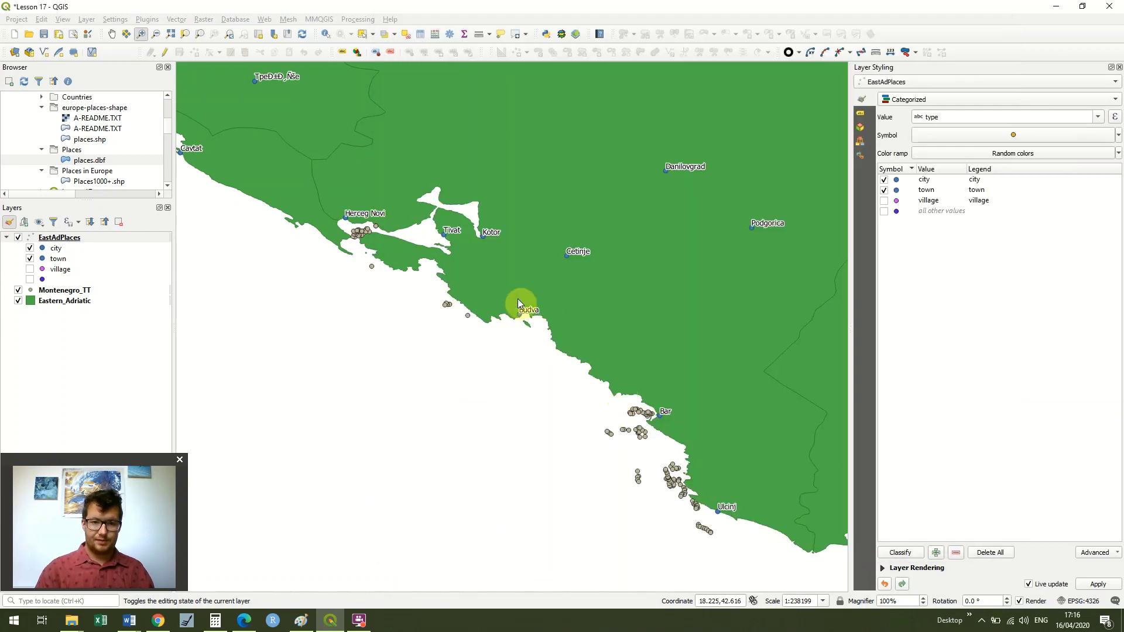